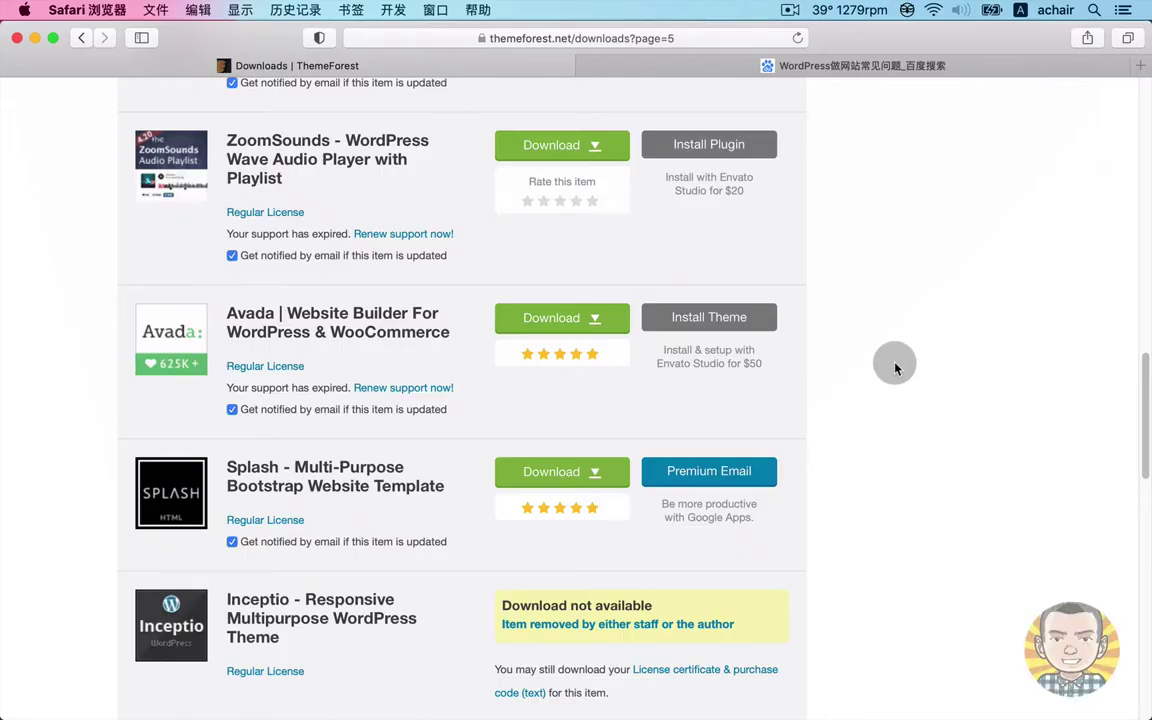
Review the download options offered for the Avada theme, dismiss them without choosing any and put the browser window away.
click(574, 318)
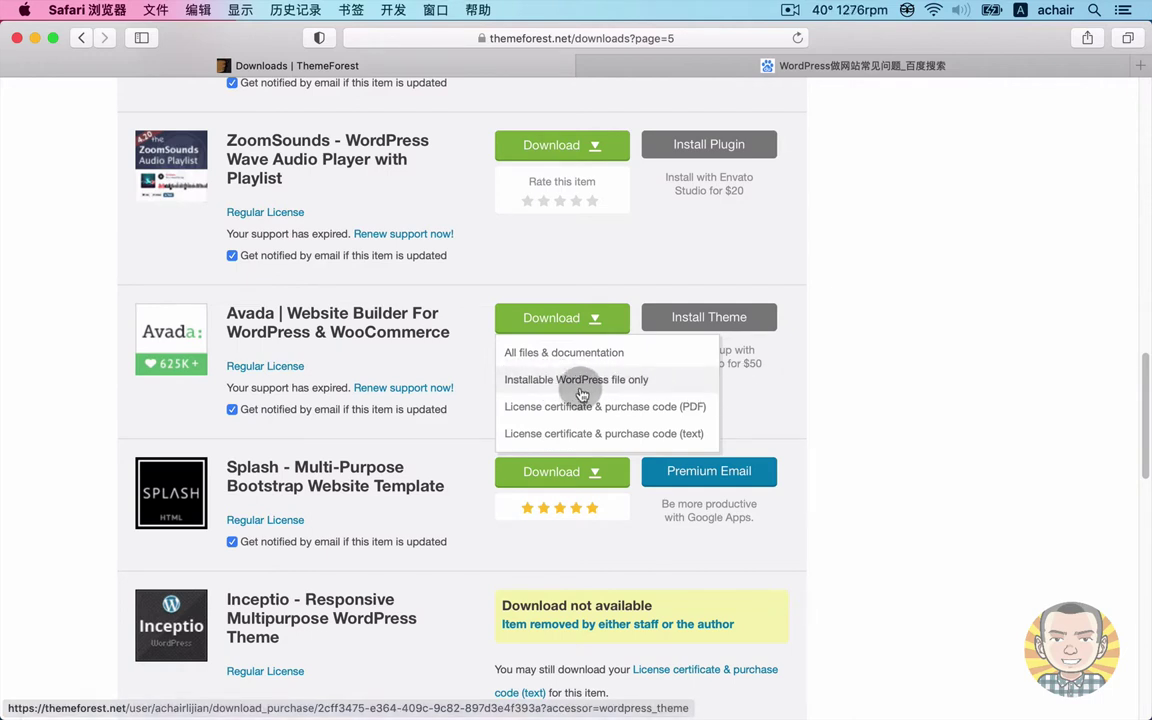
click(810, 321)
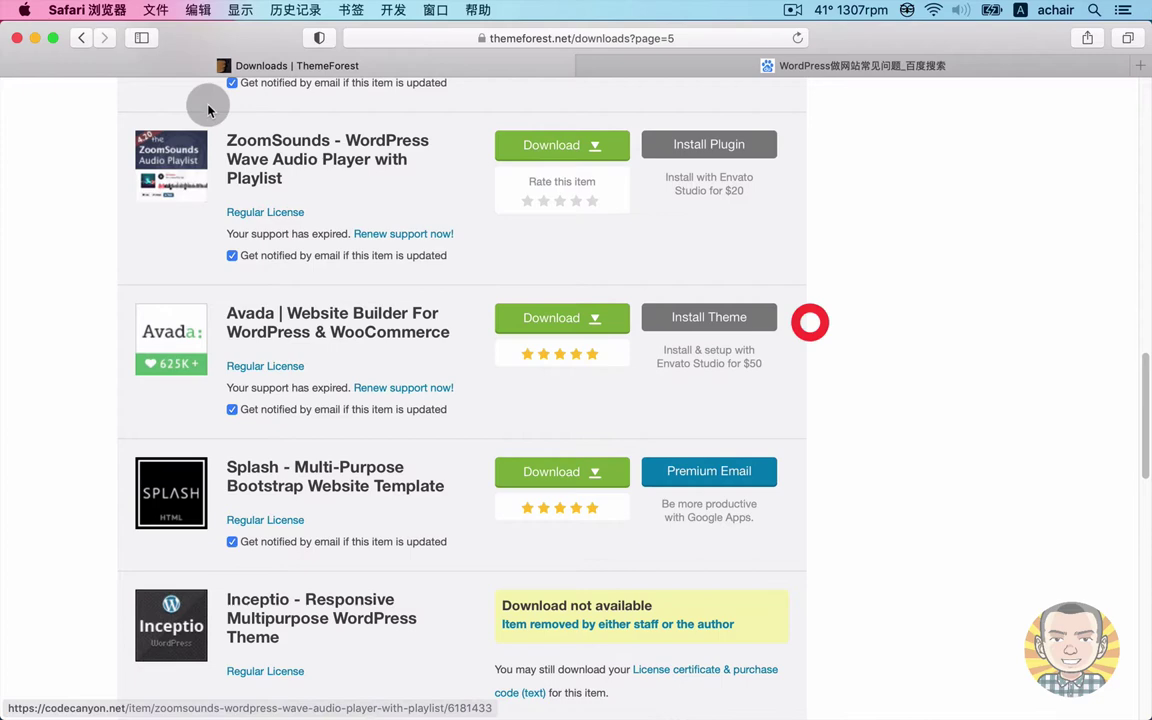
click(34, 38)
Separate the two ThemeForest zip files on the desktop and compare their sizes in the file information.
drag(1095, 100, 580, 215)
right_click(588, 158)
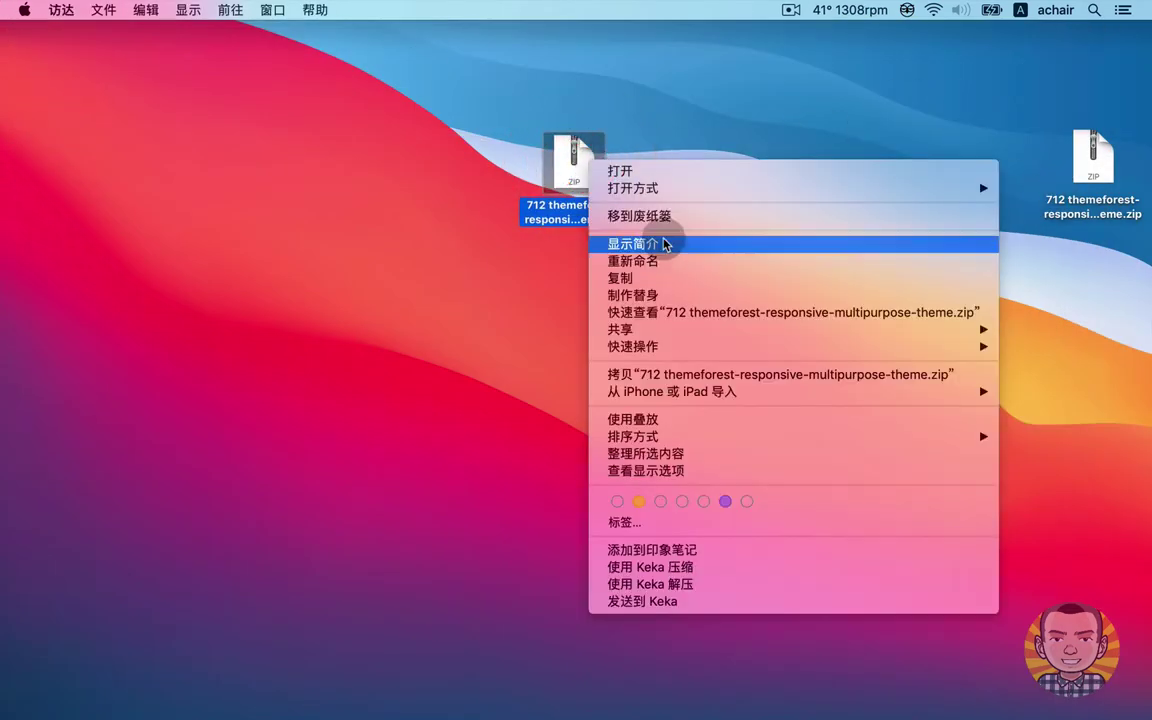
click(663, 240)
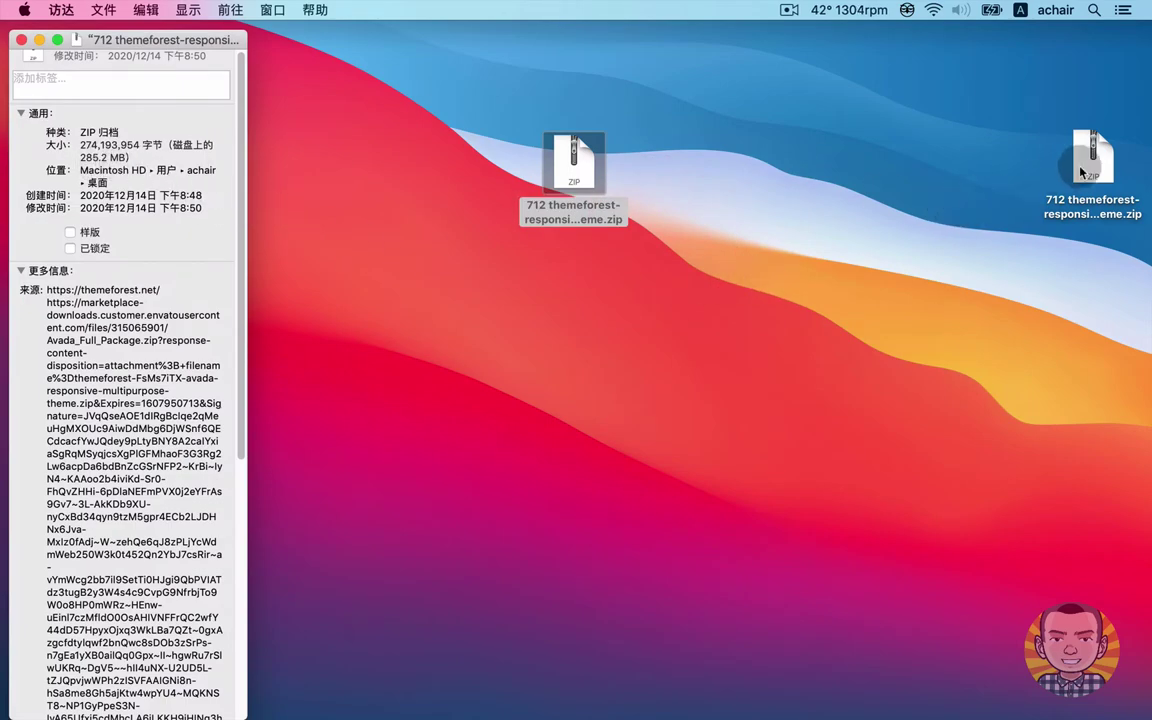
right_click(1091, 162)
click(880, 252)
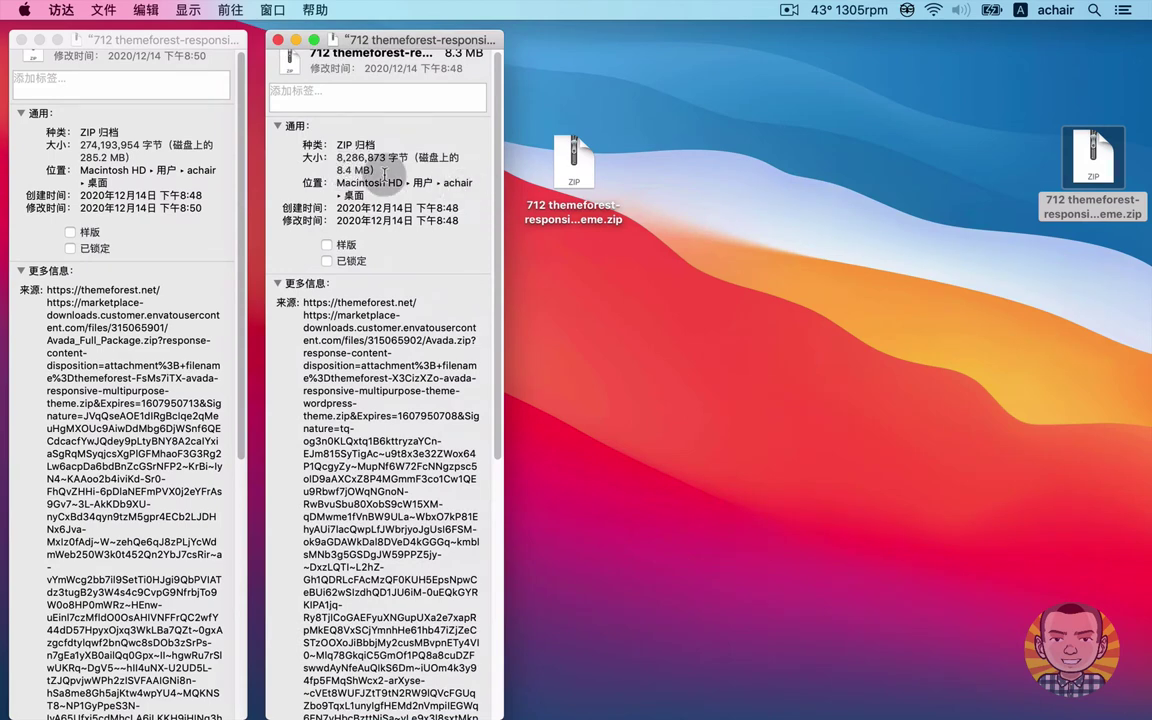
click(278, 40)
click(22, 40)
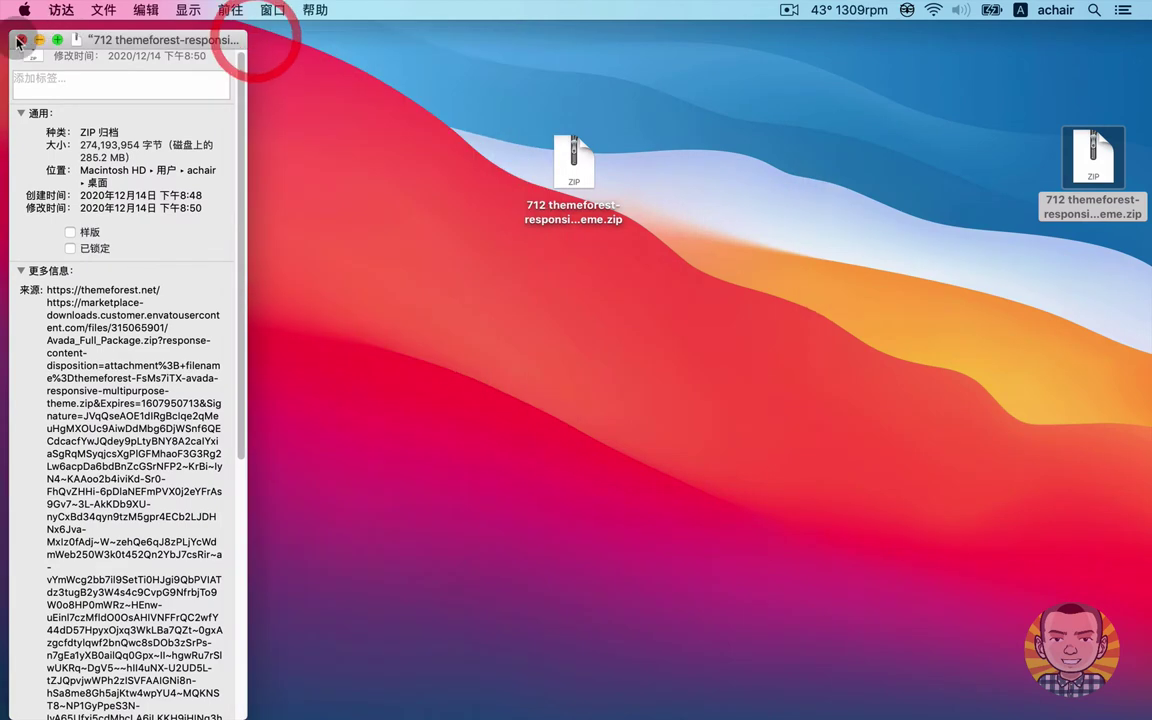
Extract the smaller installable theme zip and inspect the files in the resulting Avada folder.
double_click(1093, 155)
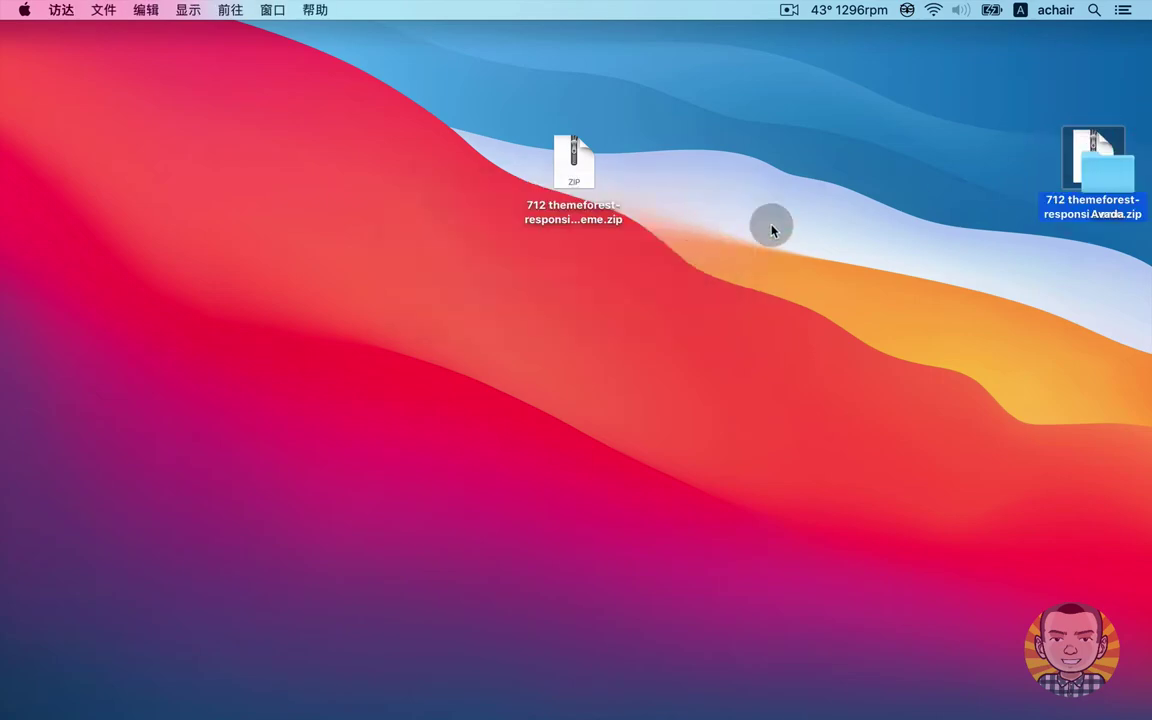
double_click(1100, 170)
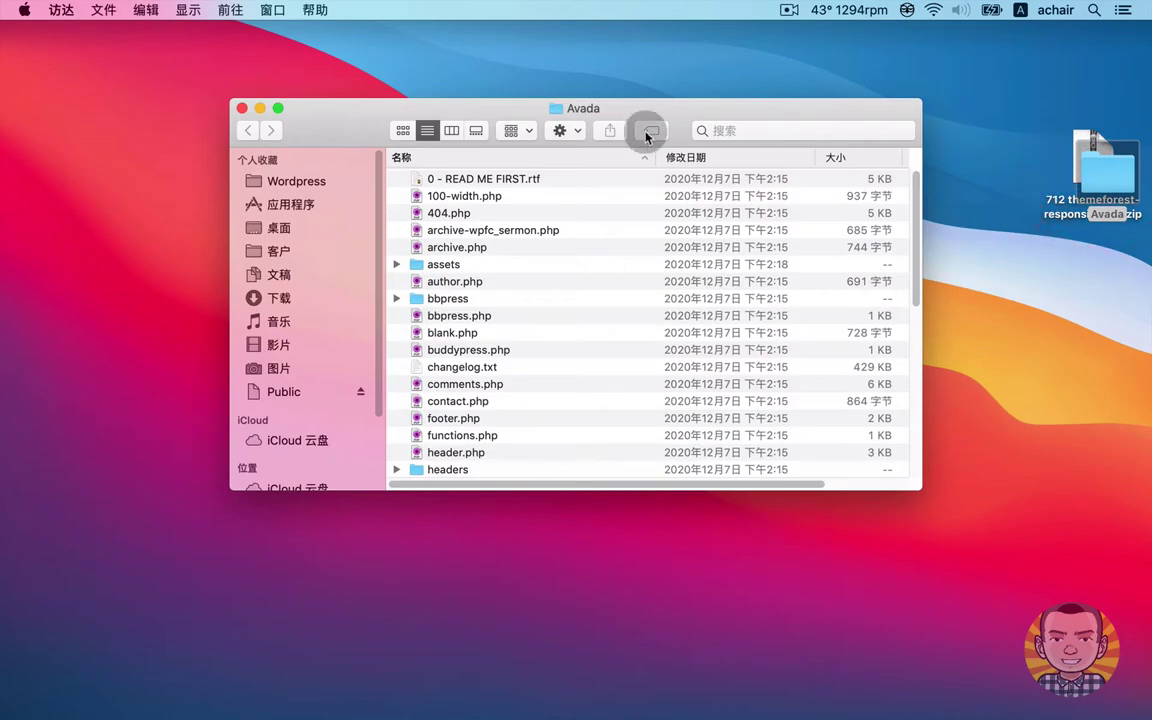
drag(680, 122, 831, 95)
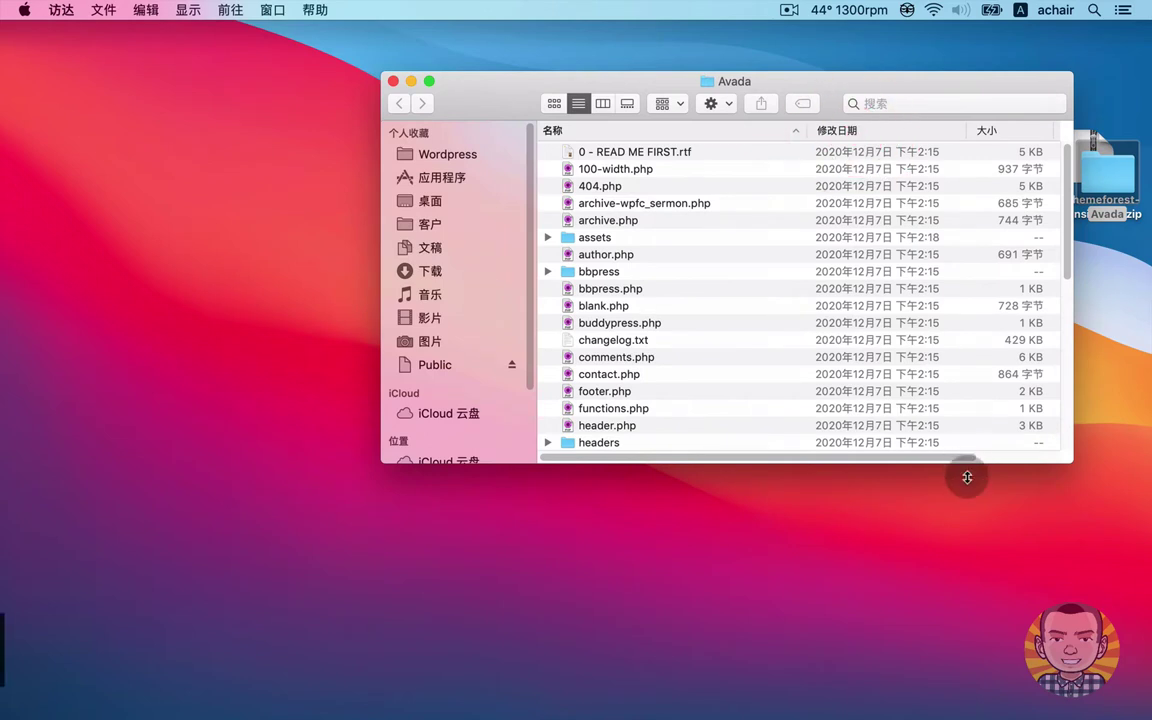
drag(960, 472, 958, 618)
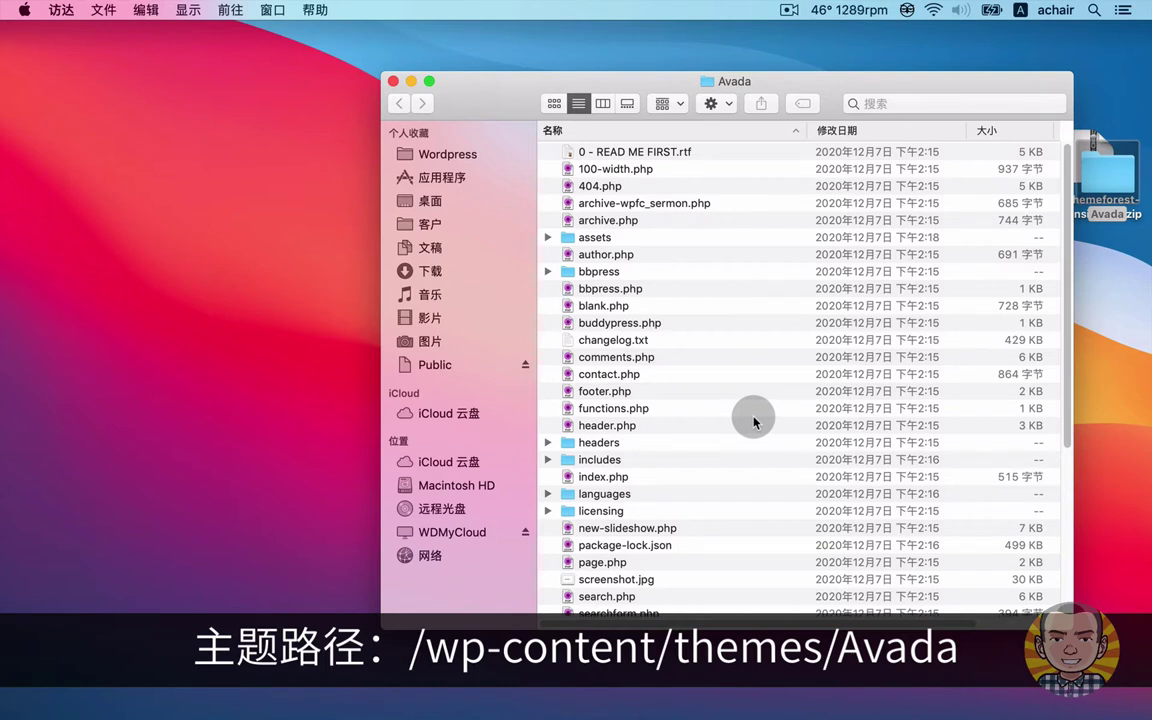
click(760, 84)
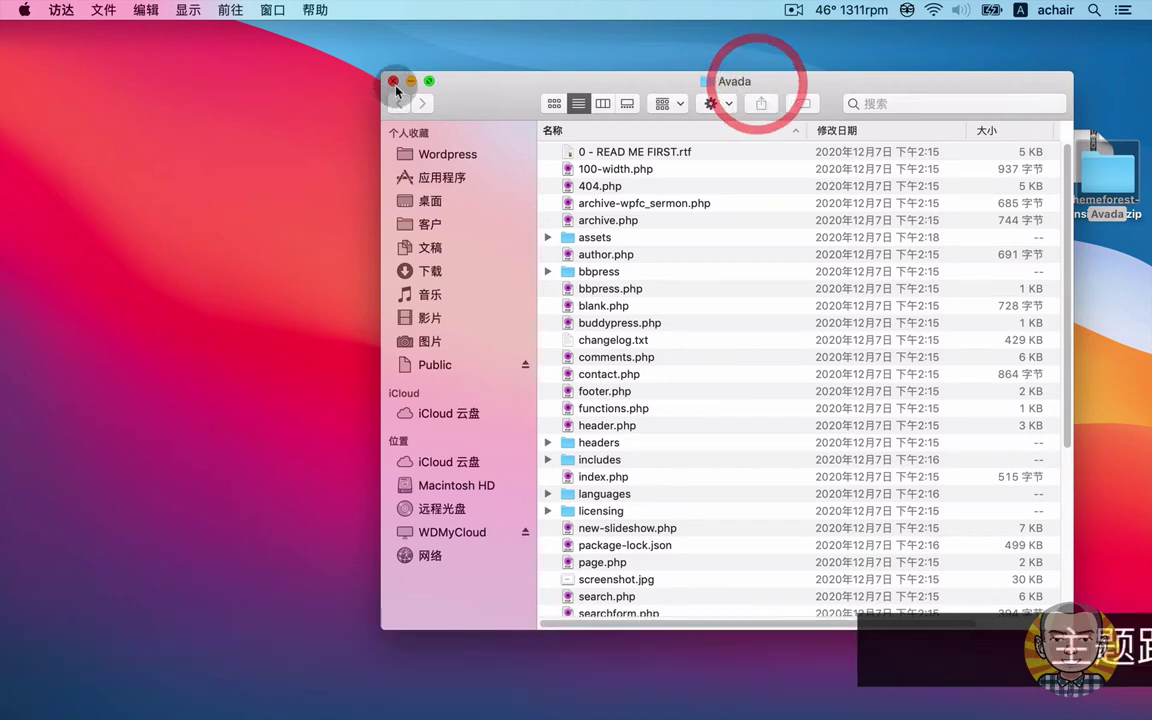
click(392, 82)
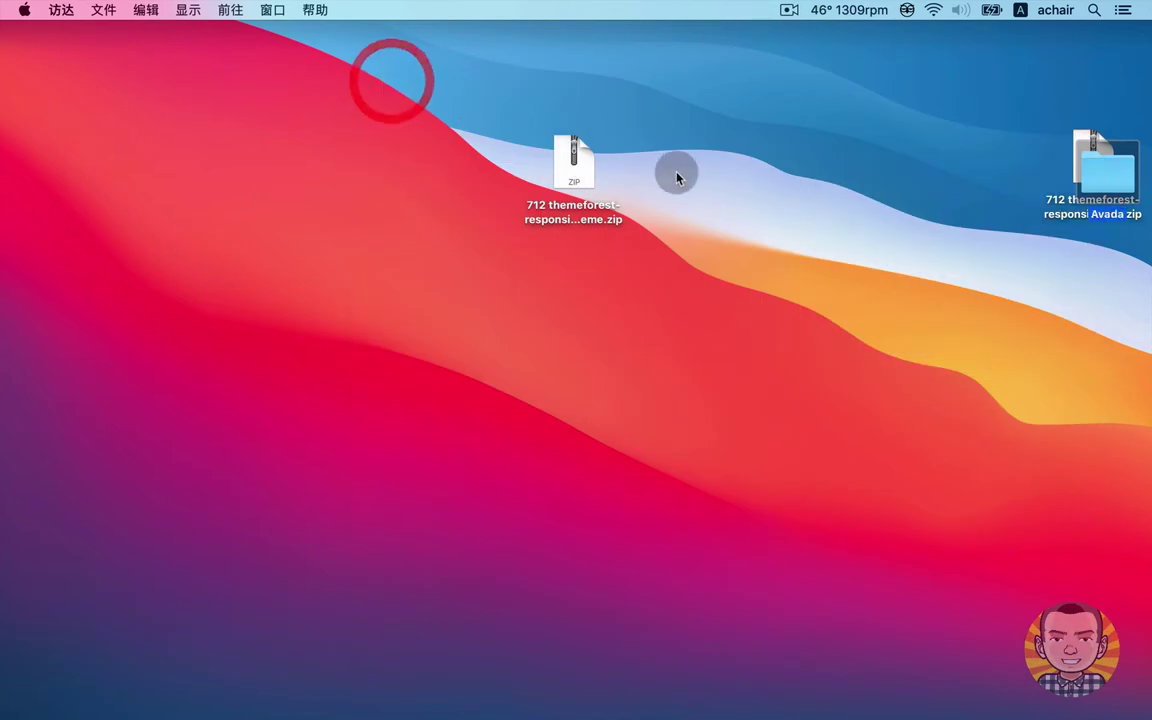
Extract the larger full-package zip and preview 0 - READ ME FIRST.rtf in its Avada_Full_Package folder.
double_click(575, 165)
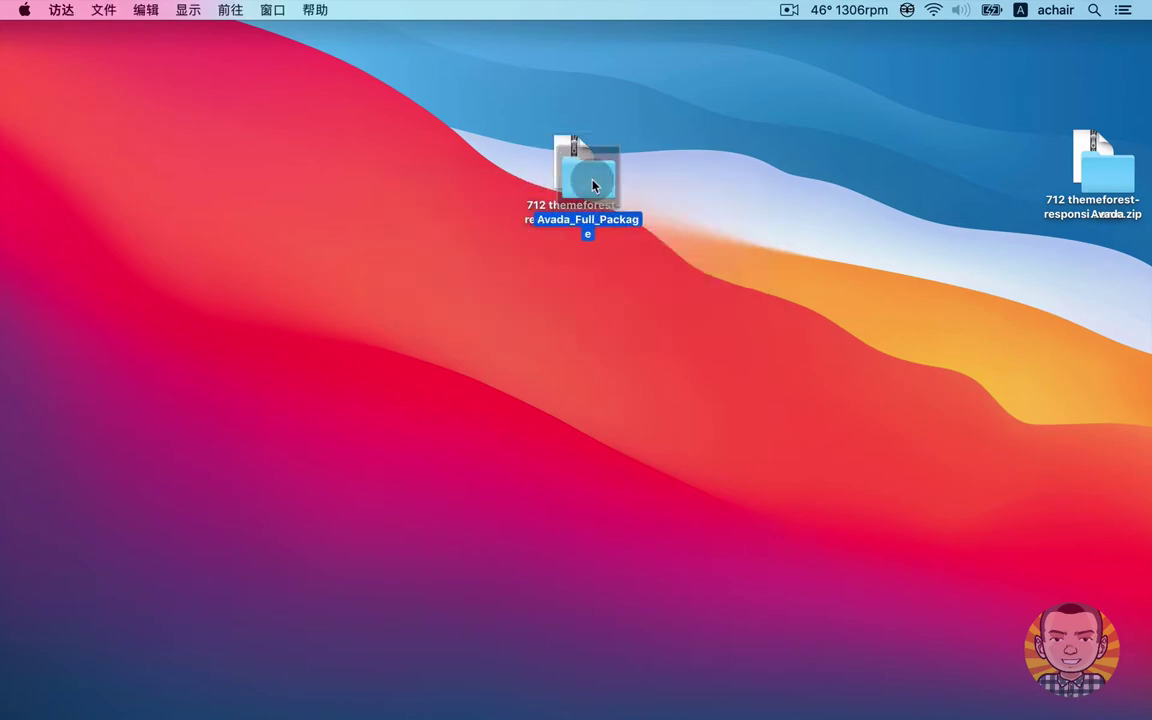
double_click(588, 172)
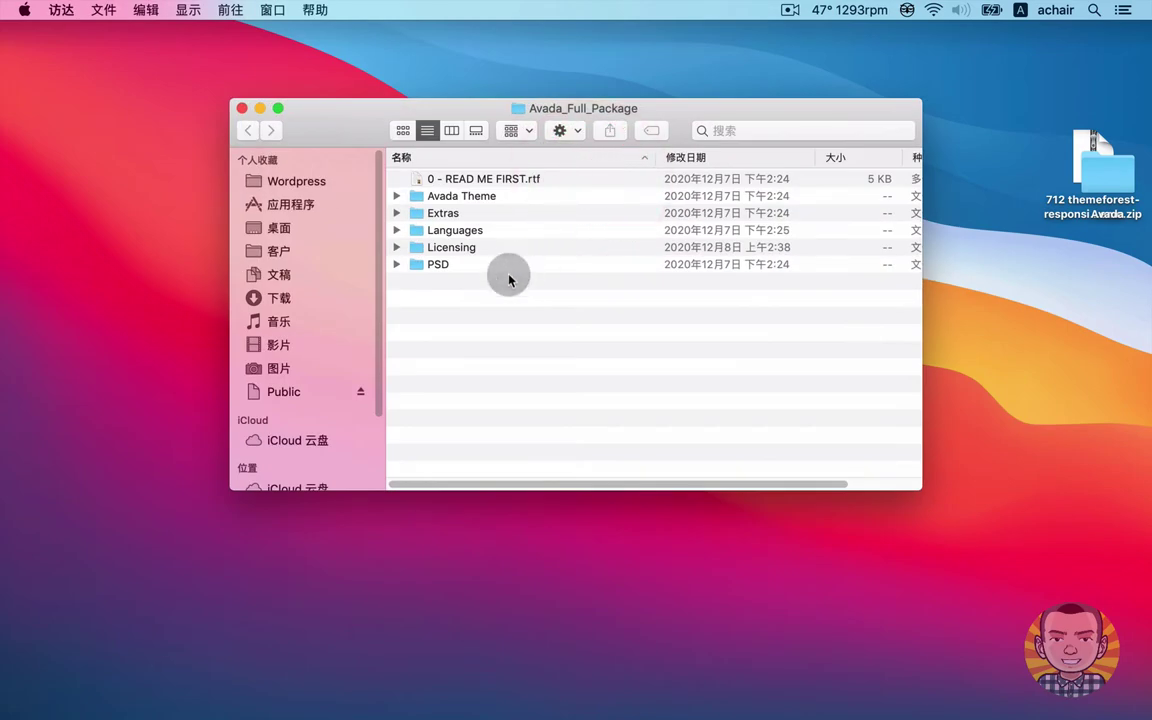
click(485, 180)
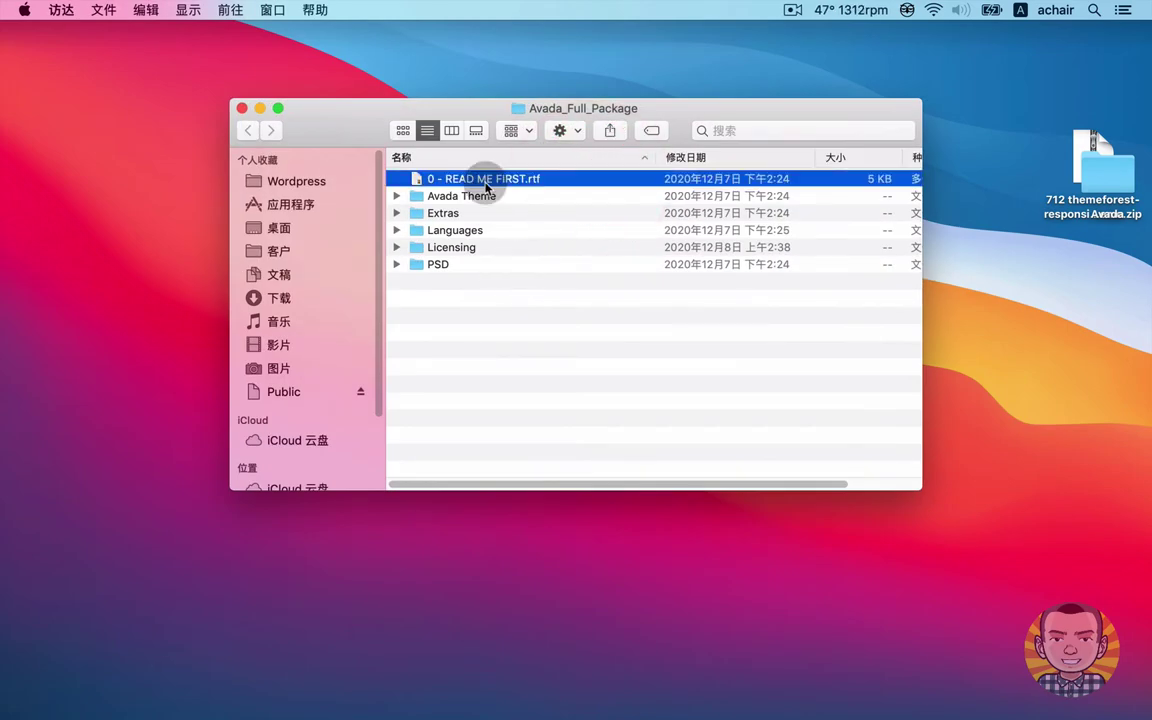
key(space)
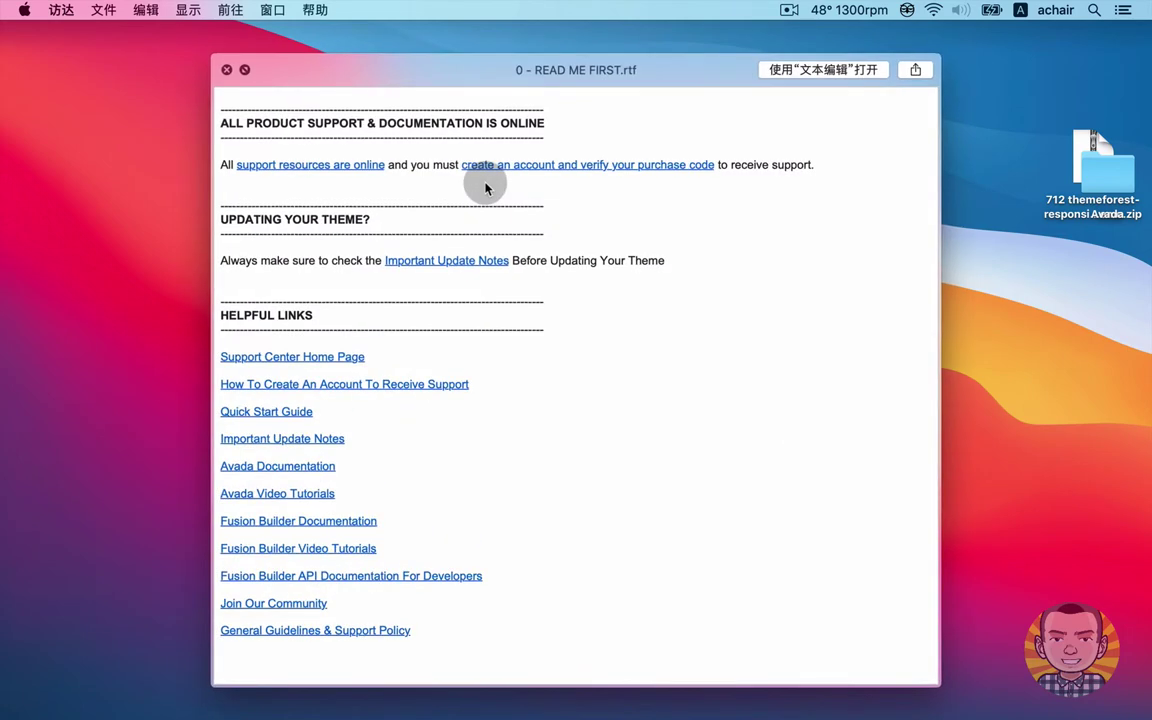
key(space)
Expand the package's Avada Theme folder, then move the extracted Avada folder clear of its zip on the desktop.
click(440, 198)
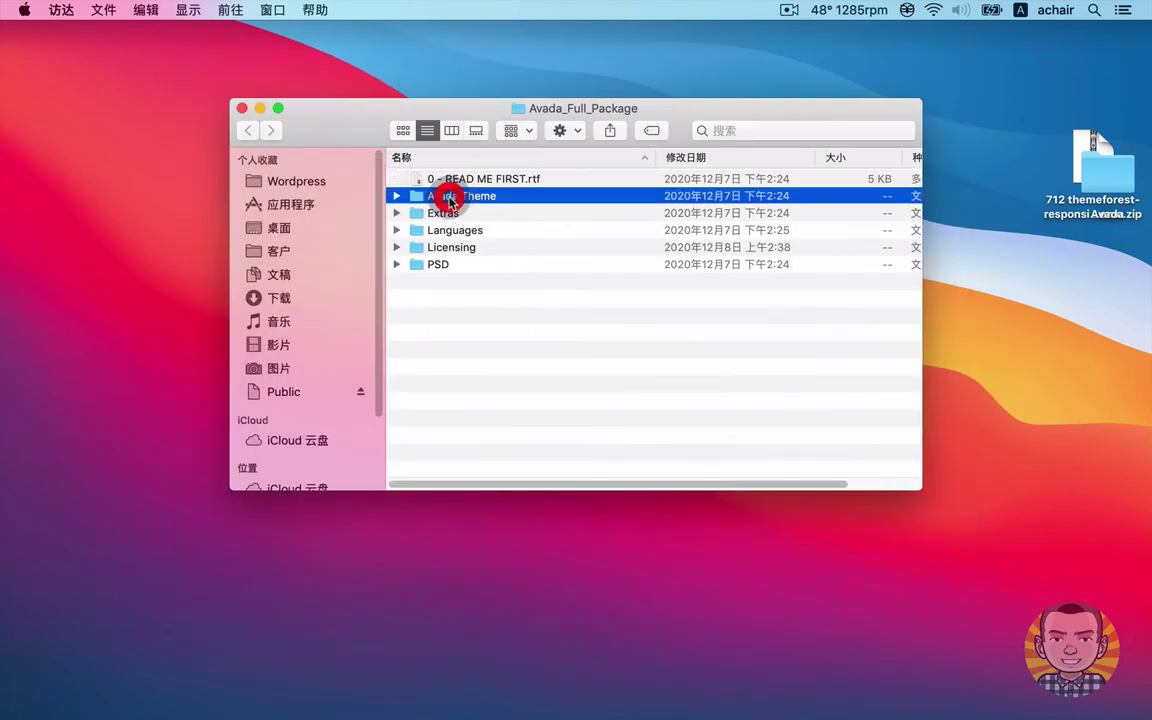
click(396, 196)
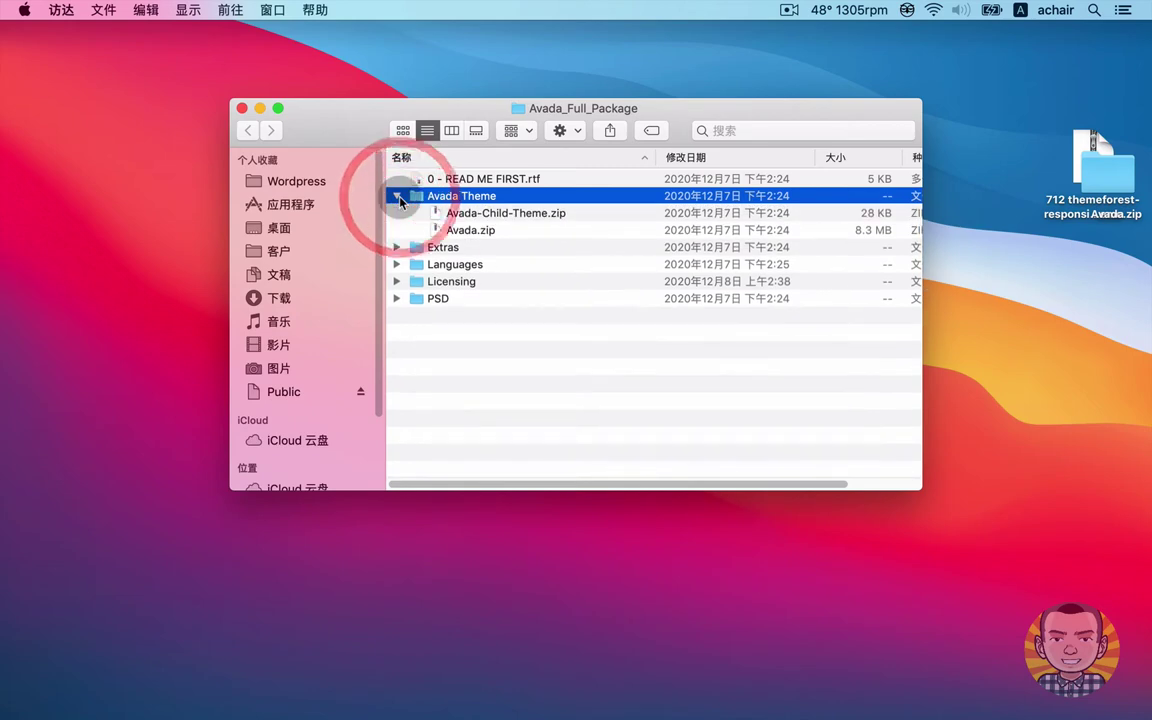
click(498, 214)
click(485, 231)
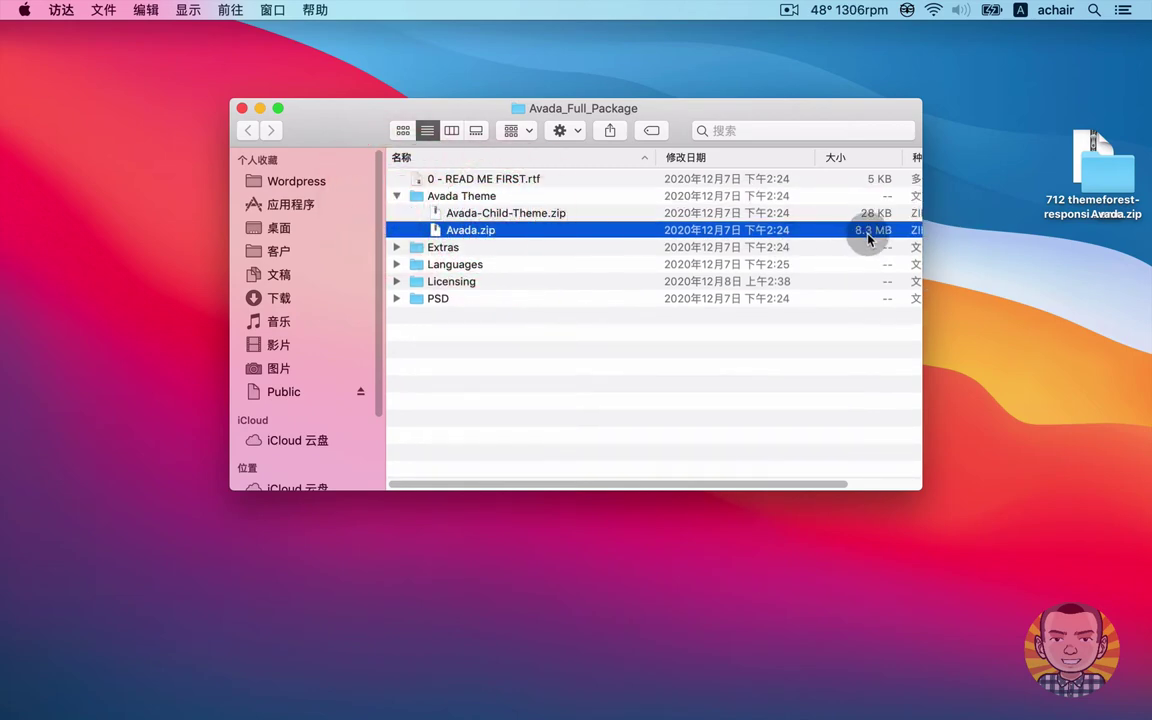
drag(1110, 172, 1103, 334)
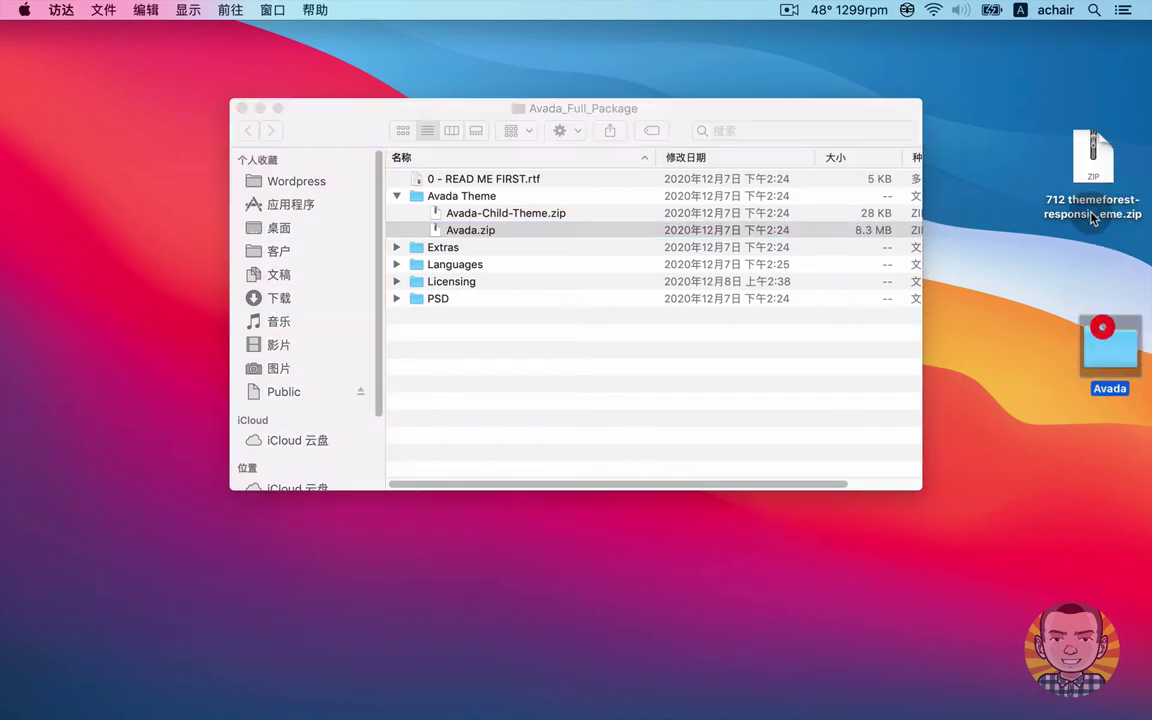
click(1092, 182)
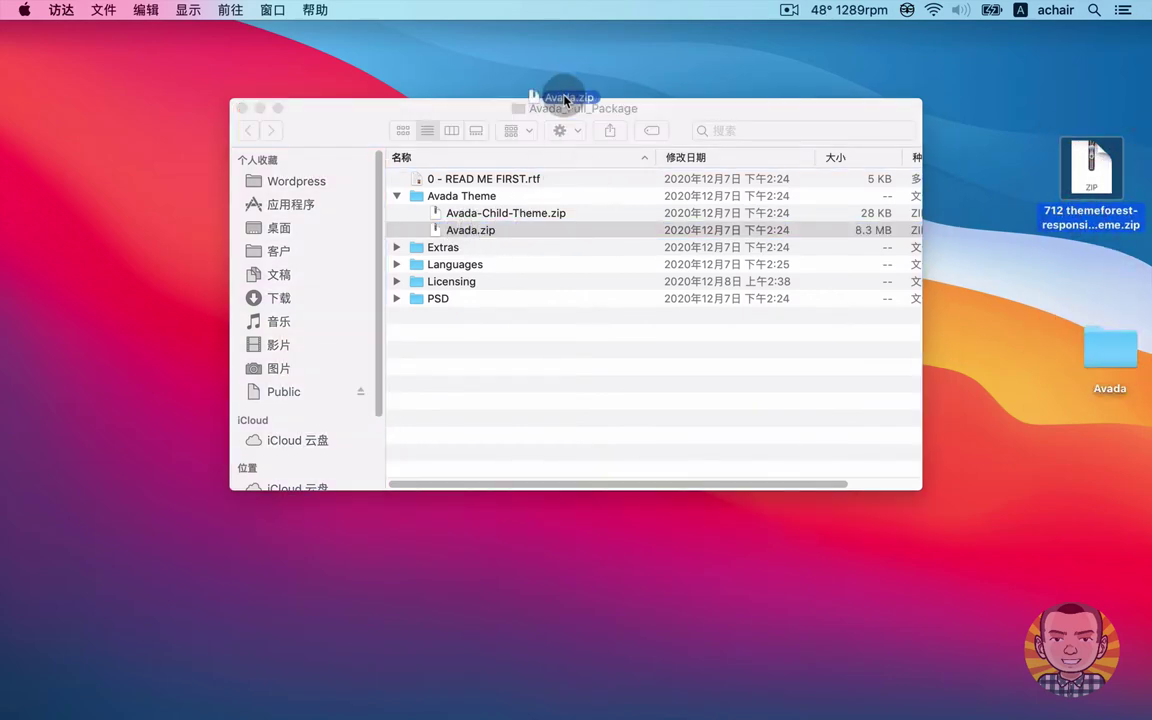
Move Avada.zip out of the package onto the desktop, extract it and view the extracted folder's files.
drag(565, 100, 580, 60)
drag(398, 110, 253, 284)
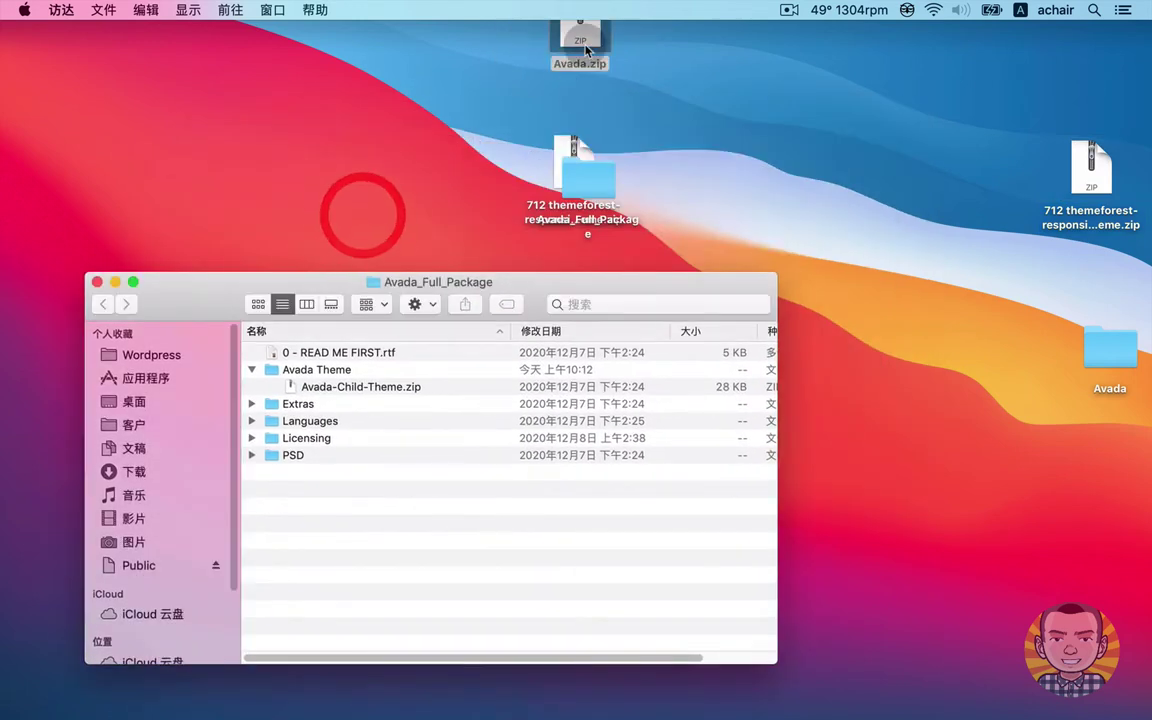
double_click(583, 45)
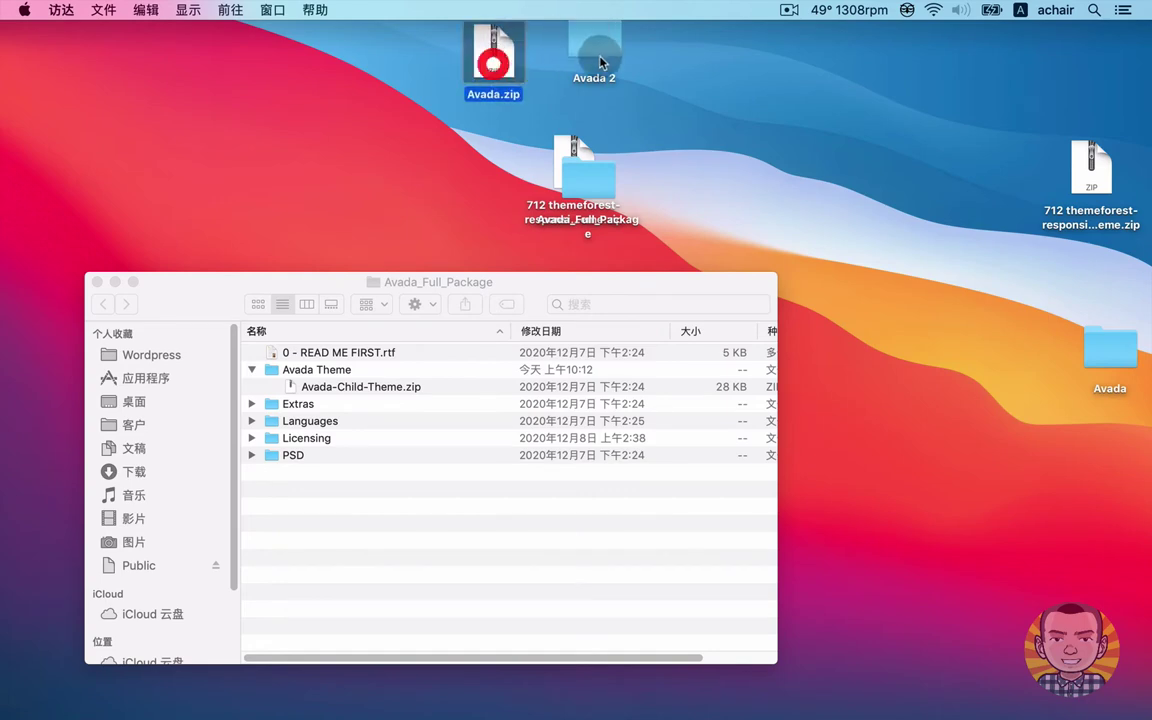
double_click(597, 50)
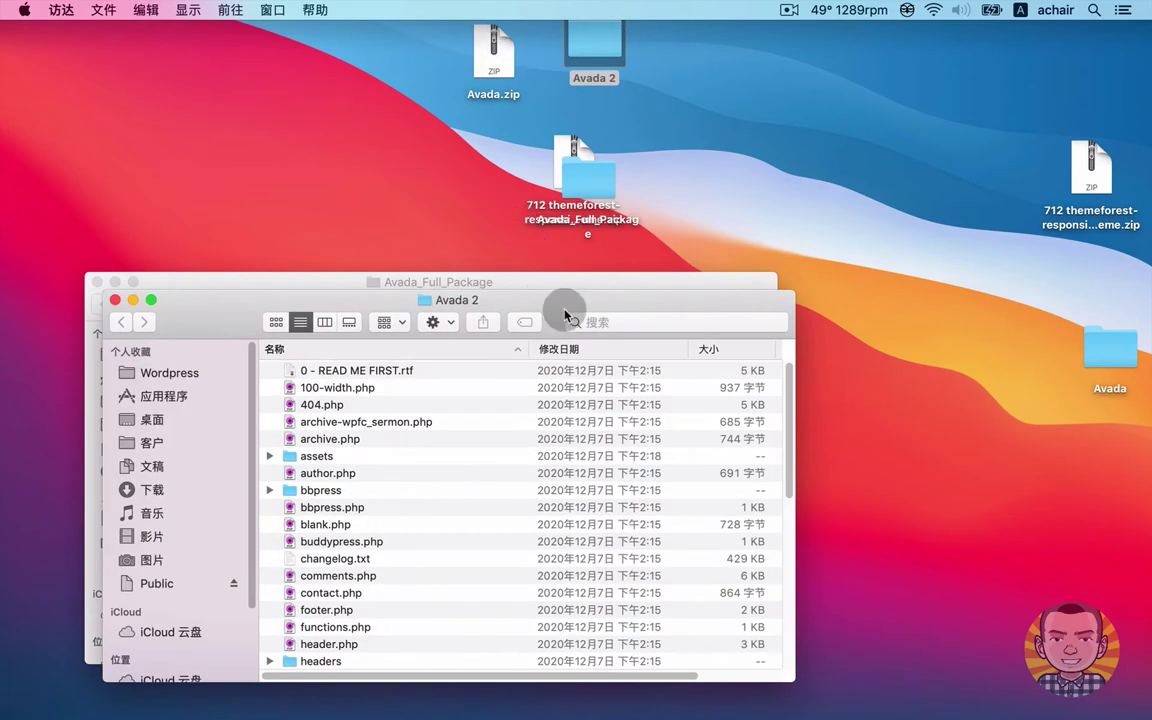
drag(565, 316, 800, 76)
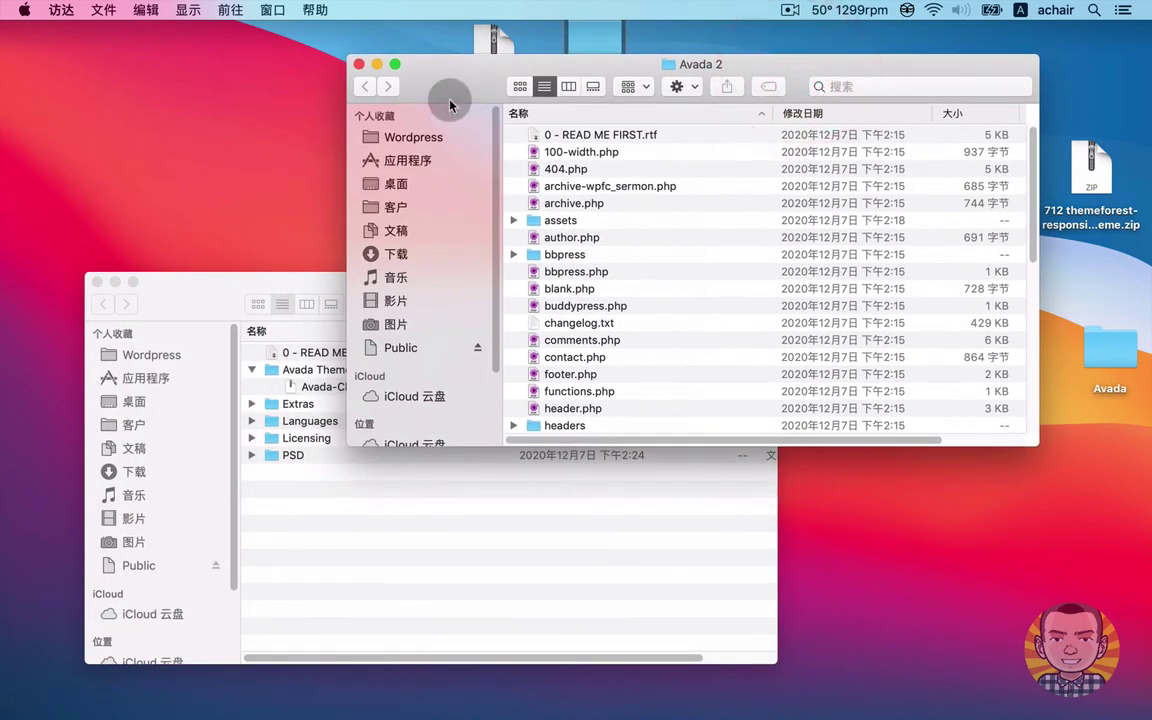
Delete the extracted Avada 2 folder and return Avada.zip to the package's Avada Theme folder.
click(360, 65)
drag(758, 116, 490, 40)
drag(697, 80, 597, 44)
key(super+BackSpace)
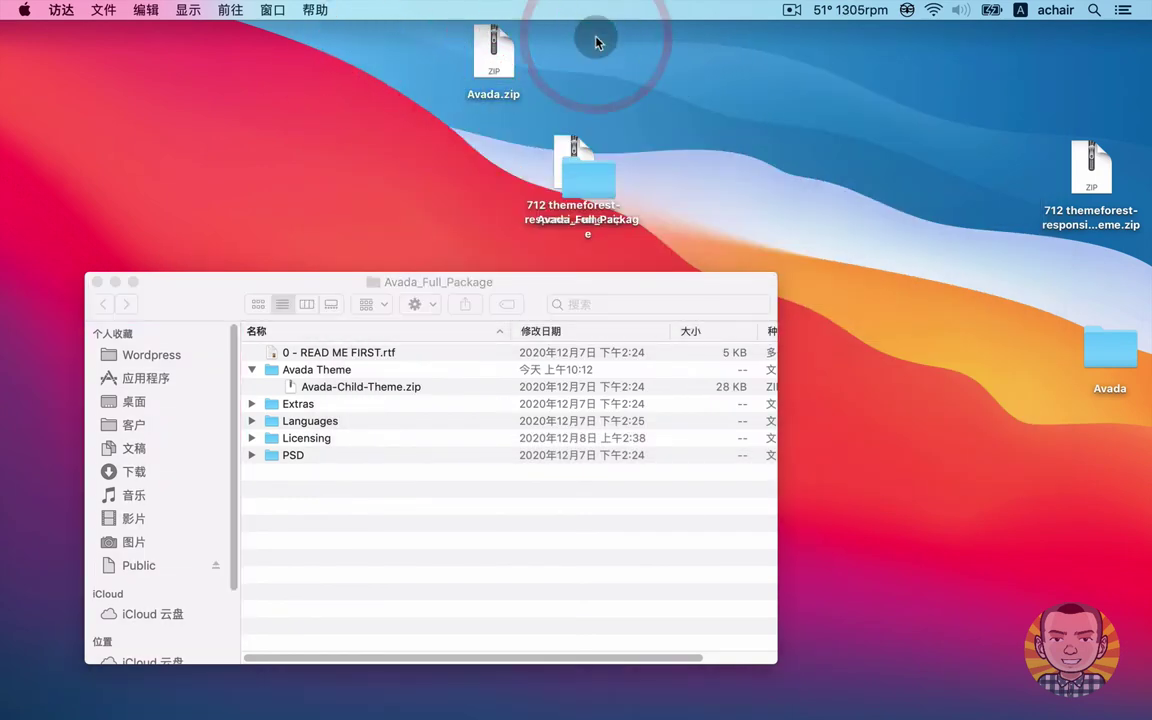
drag(493, 55, 352, 386)
Move Avada-Child-Theme.zip from the package to the desktop and place the Avada_Full_Package folder clear of its zip.
drag(594, 280, 575, 160)
click(395, 247)
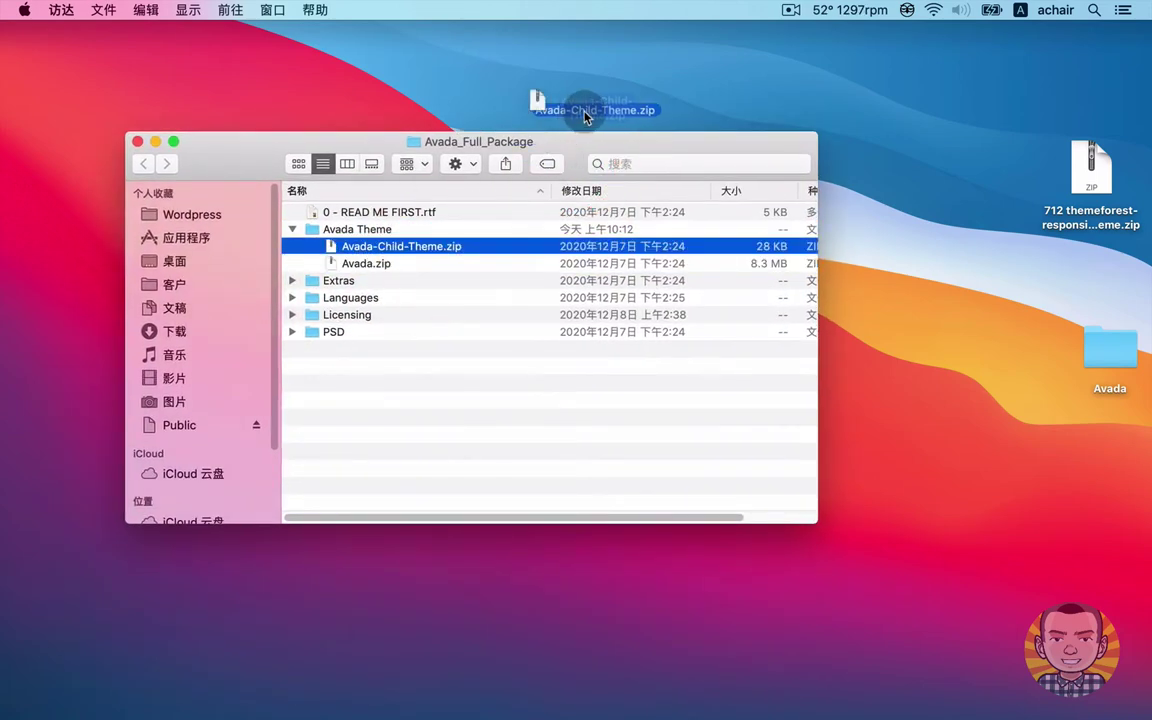
drag(585, 117, 594, 82)
click(514, 77)
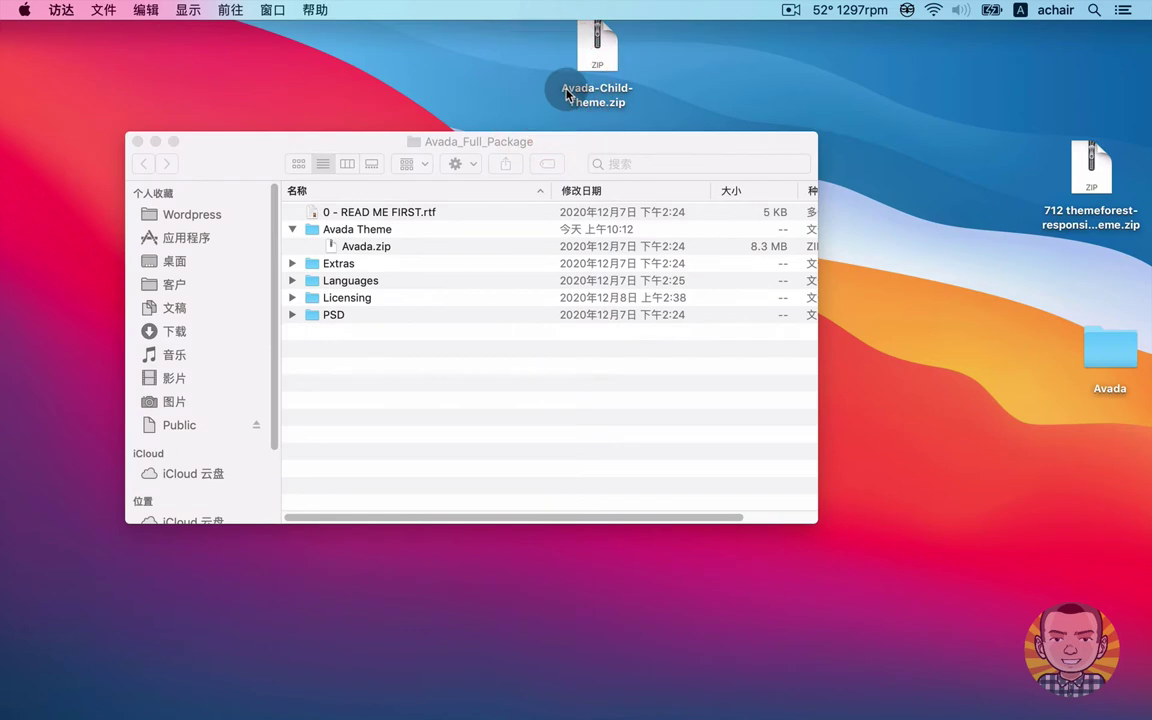
drag(583, 143, 592, 276)
drag(589, 262, 727, 141)
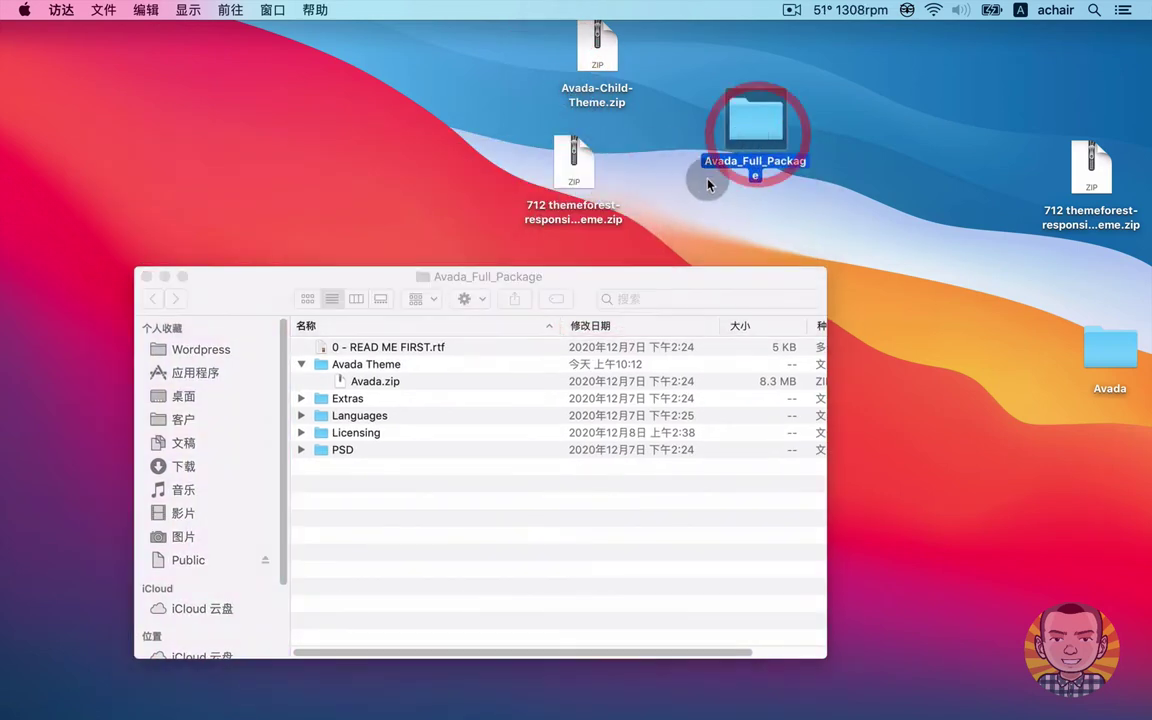
Extract Avada-Child-Theme.zip and move the extracted folder away from the zip on the desktop.
click(607, 62)
double_click(607, 62)
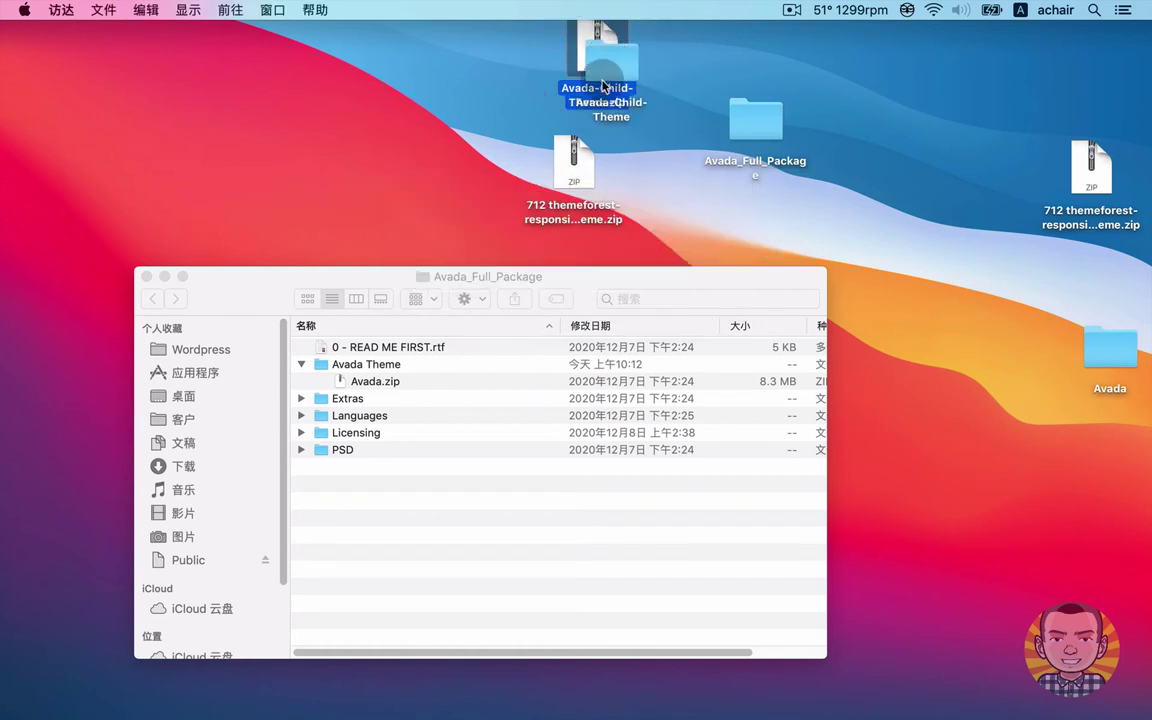
drag(607, 60, 333, 55)
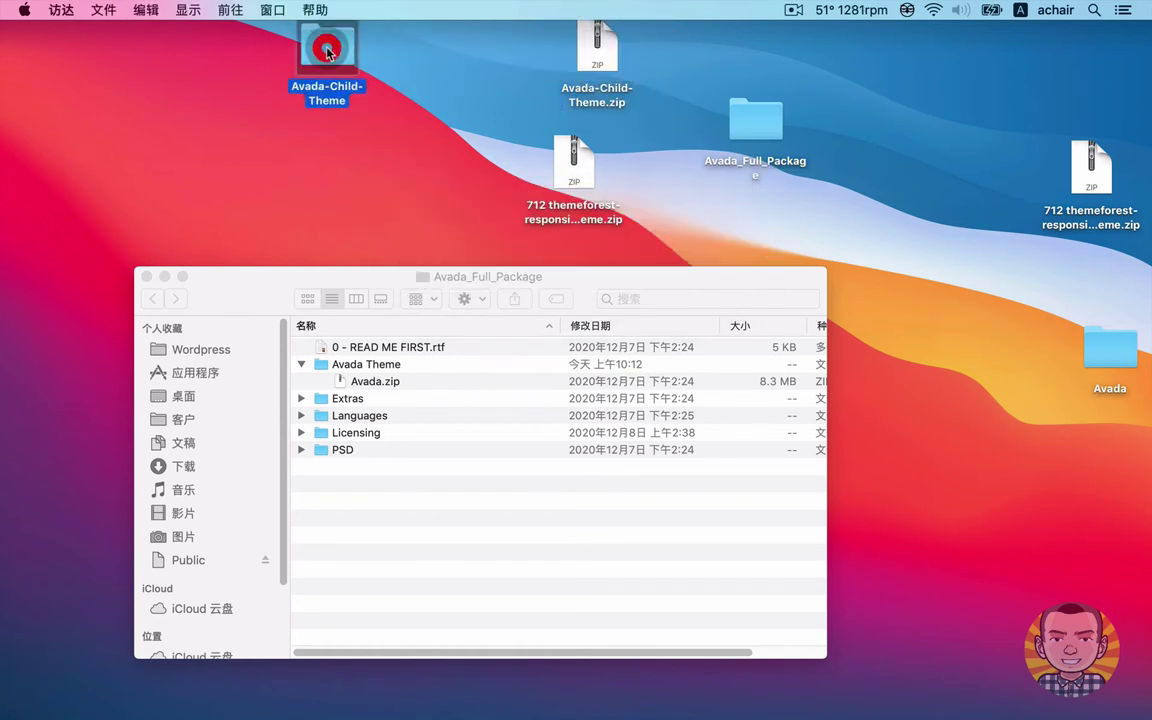
Preview functions.php, screenshot.jpg and style.css in the Avada-Child-Theme folder, then return to the Avada_Full_Package folder.
double_click(328, 52)
click(405, 366)
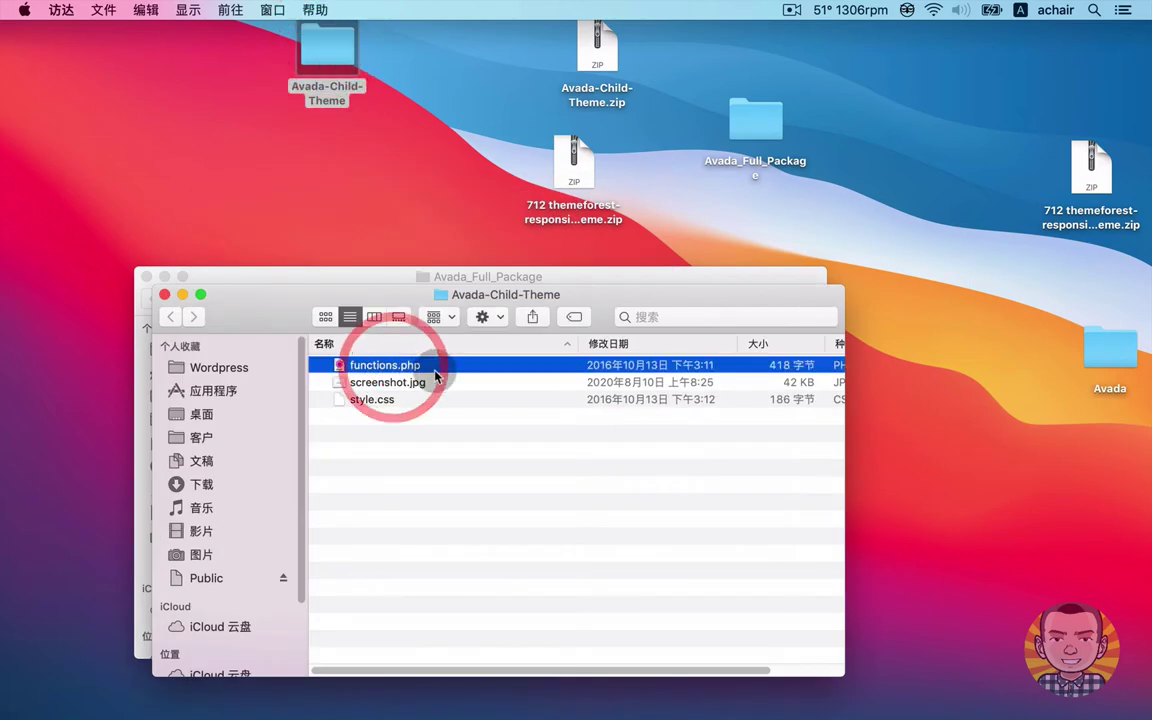
key(space)
key(Down)
key(Down)
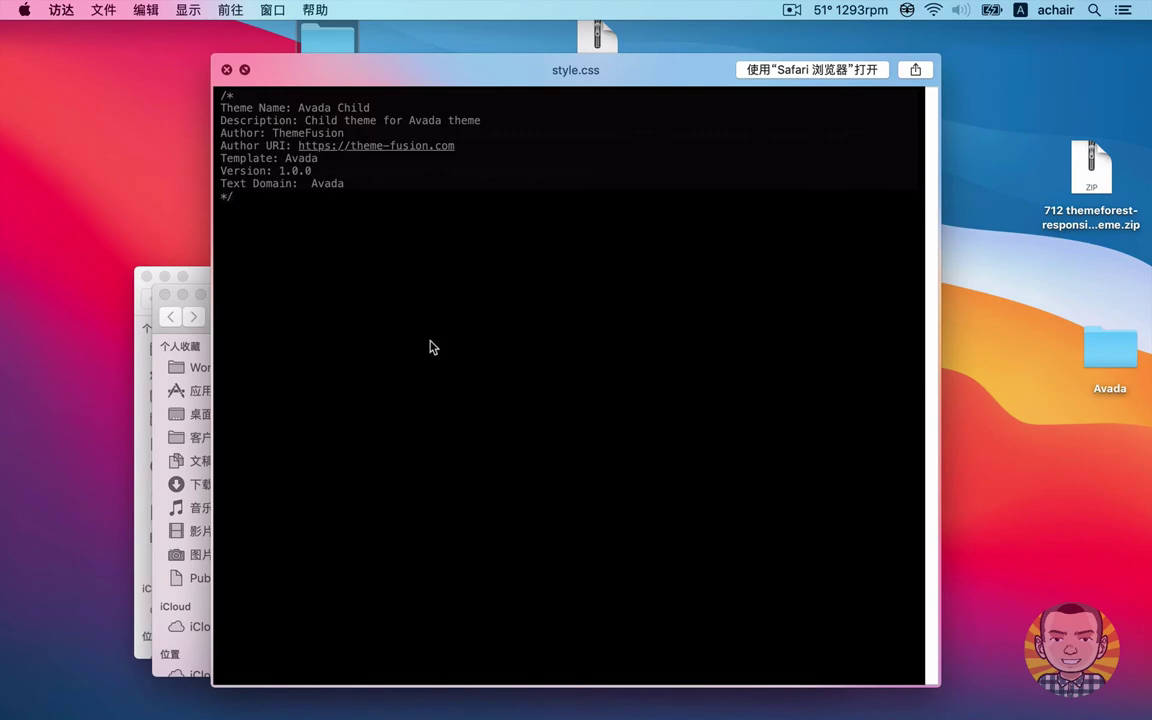
key(space)
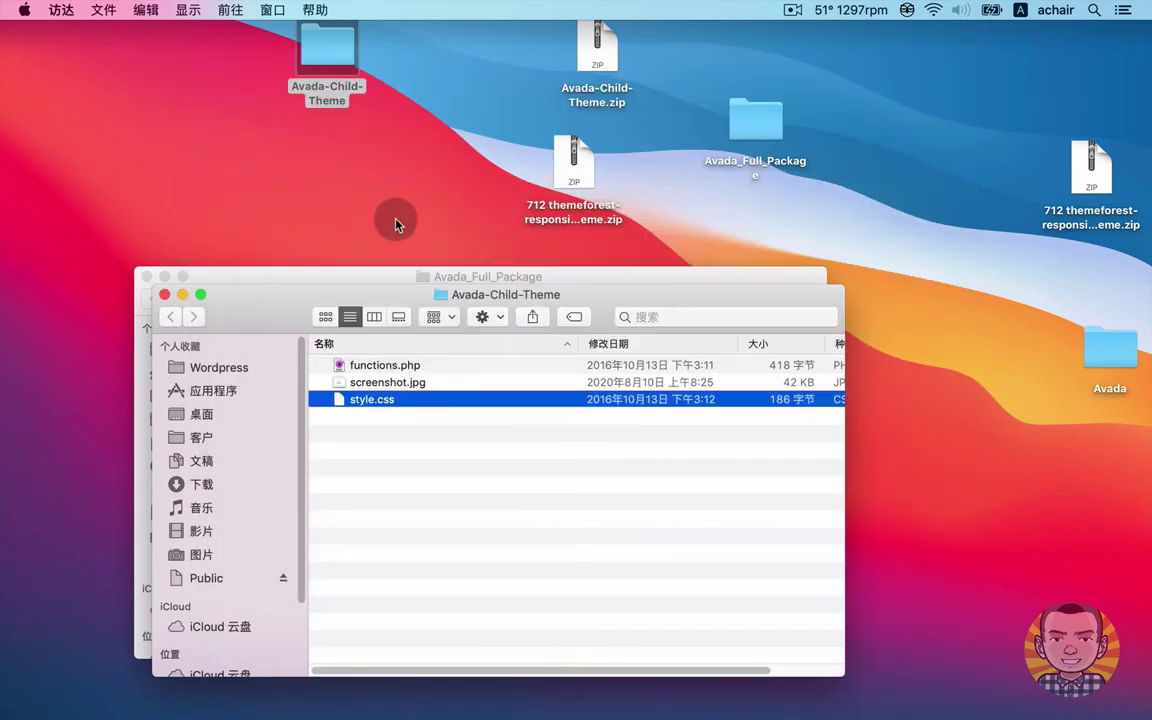
click(166, 294)
drag(380, 266, 386, 129)
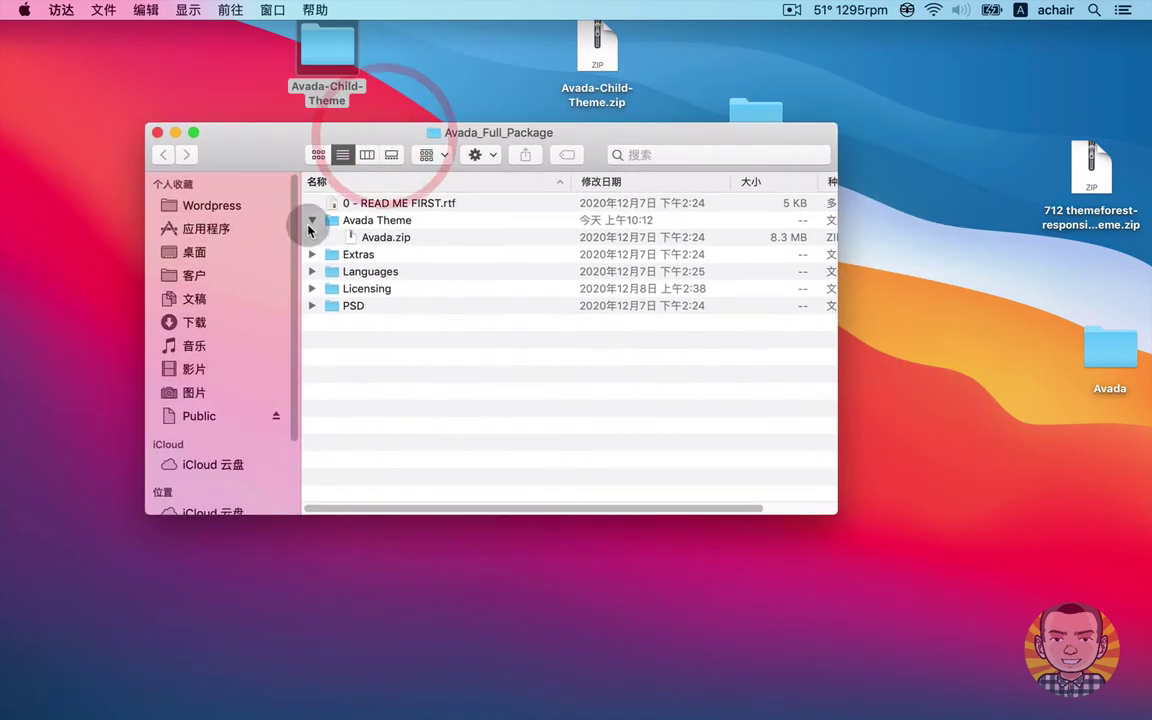
Collapse the Avada Theme folder and expand the Extras folder along with its Revolution Slider Docs subfolder.
click(312, 221)
click(312, 238)
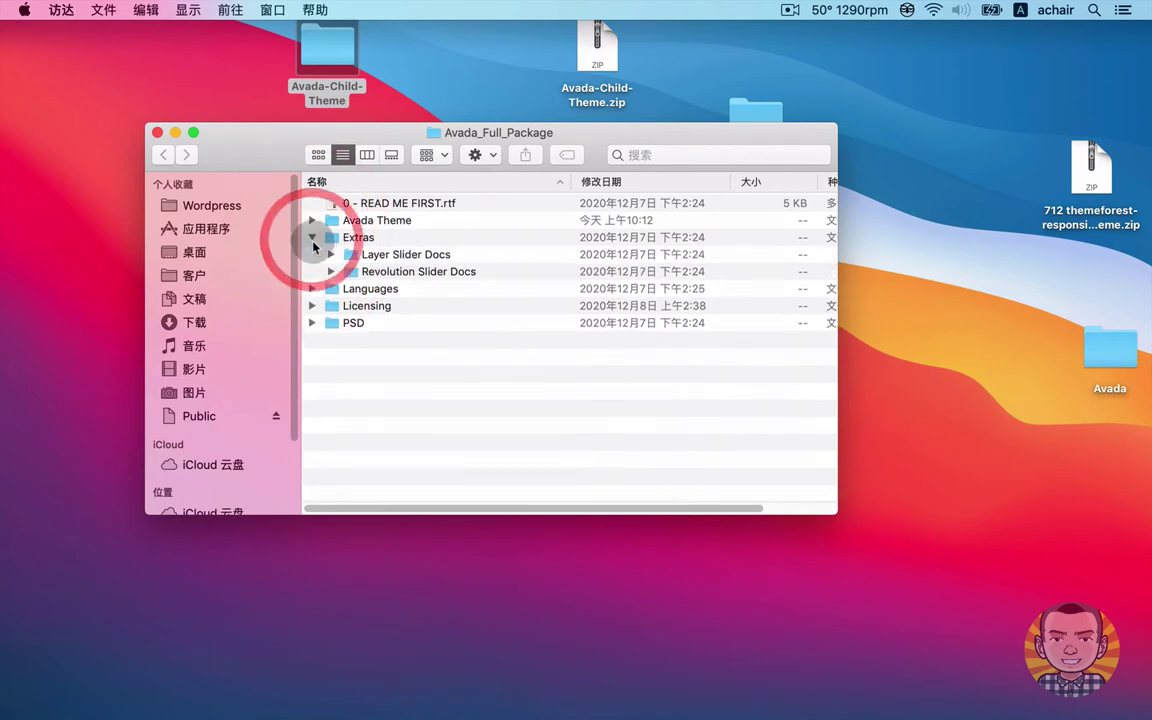
click(425, 257)
click(424, 260)
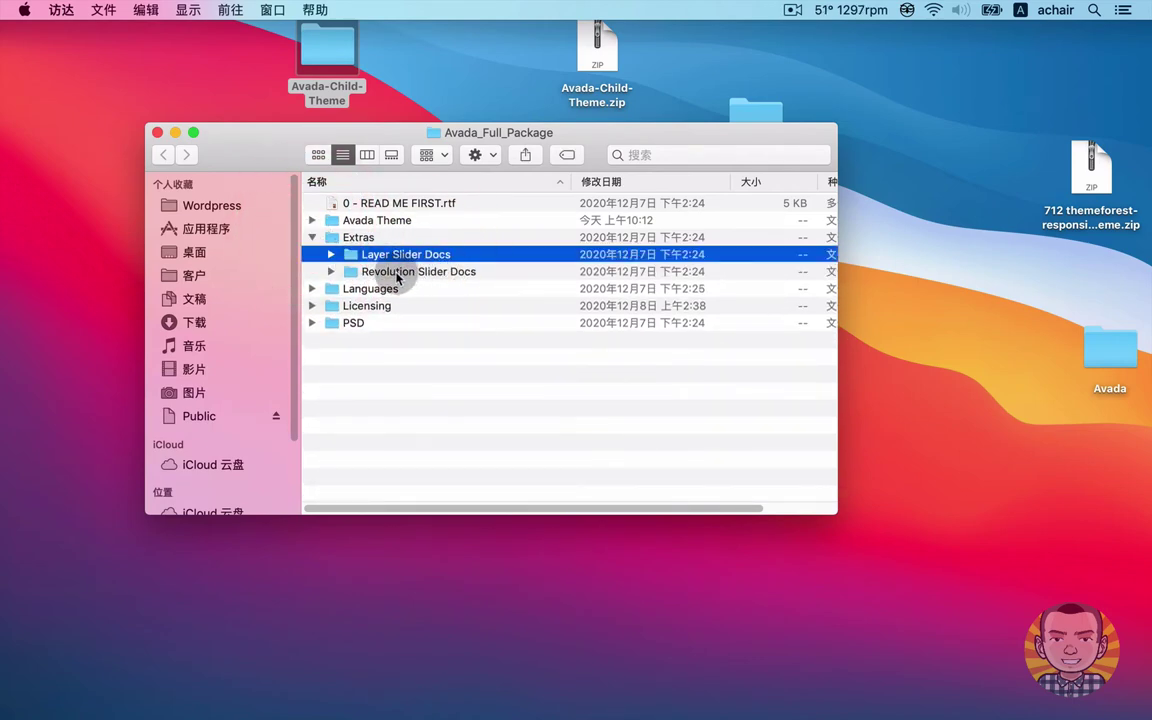
click(331, 272)
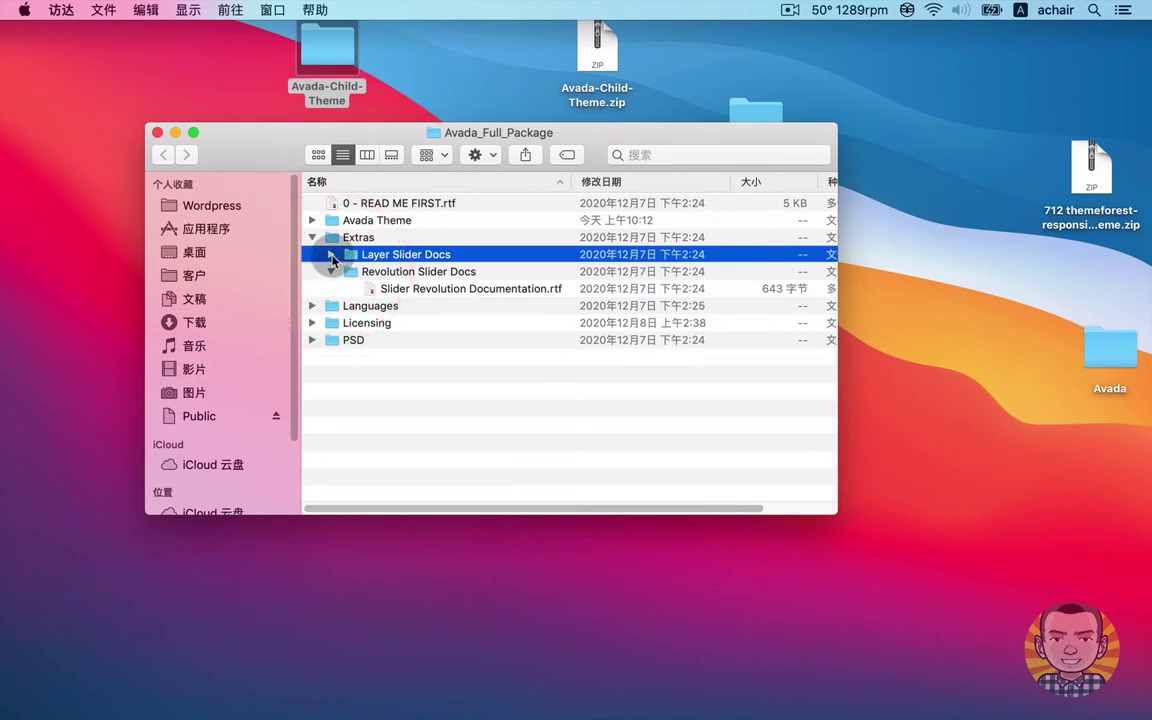
Expand Layer Slider Docs and preview Layer Slider Documentation.rtf and Slider Revolution Documentation.rtf.
click(333, 258)
click(386, 275)
key(space)
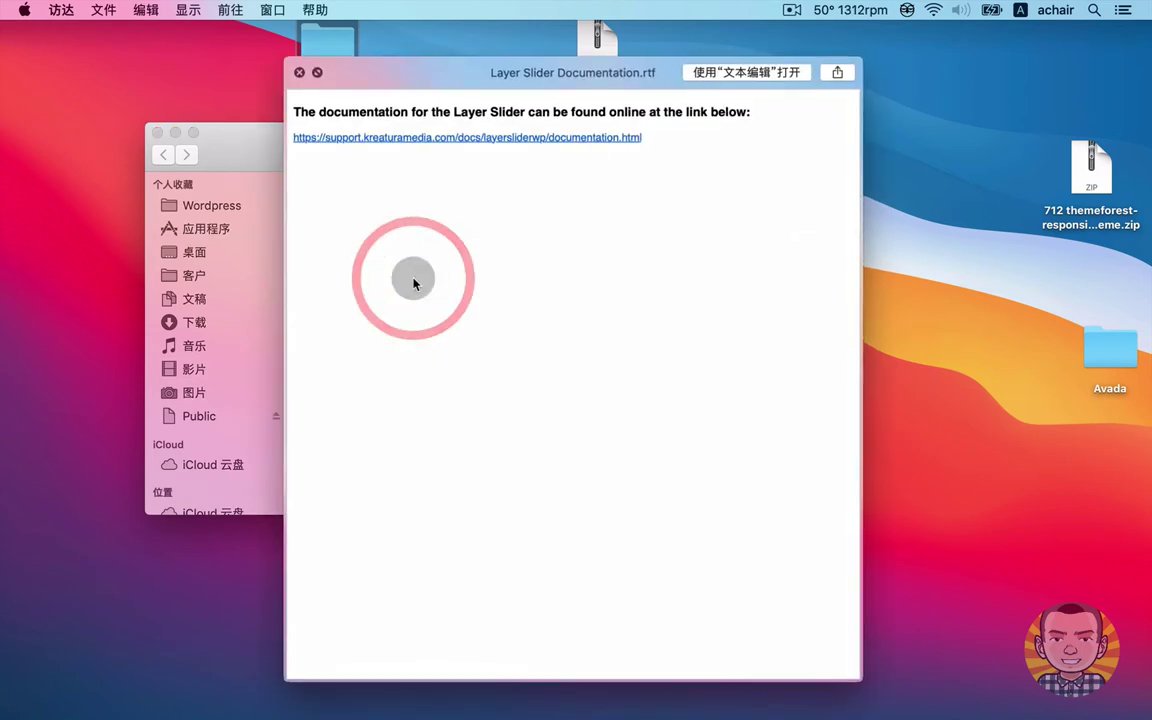
key(space)
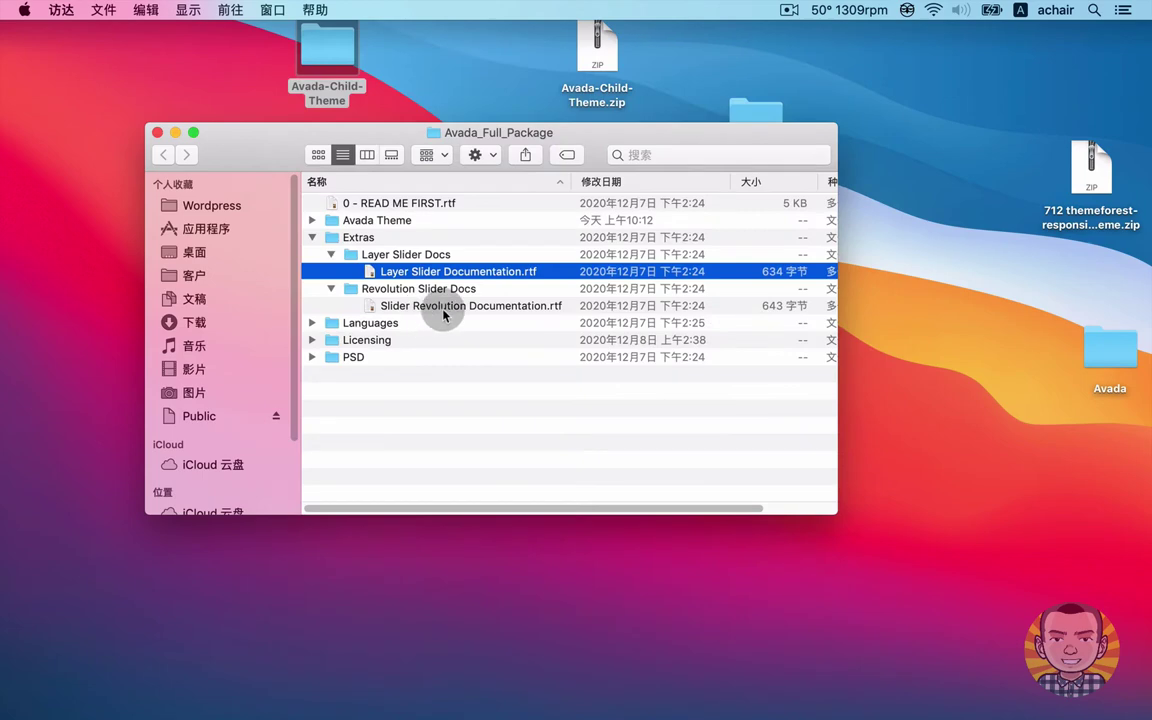
click(443, 306)
key(space)
key(space)
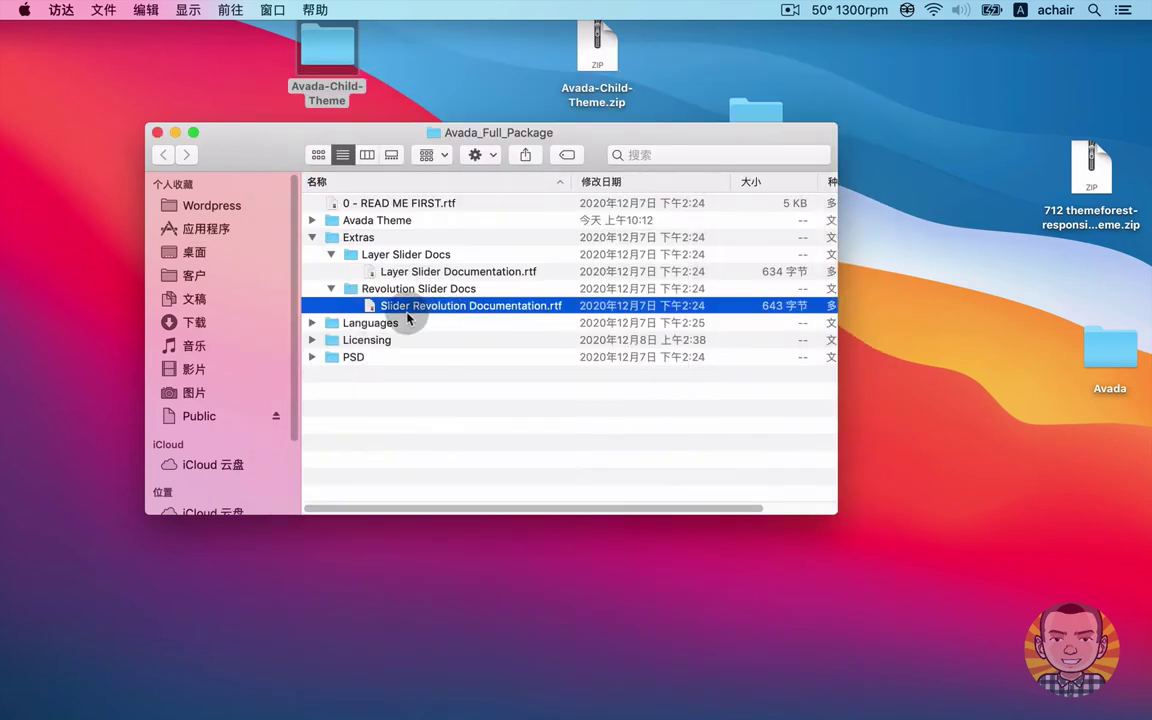
Expand the Languages folder and go through its Avada, fusion-builder, fusion-core and fusion-white-label-branding subfolders.
click(312, 323)
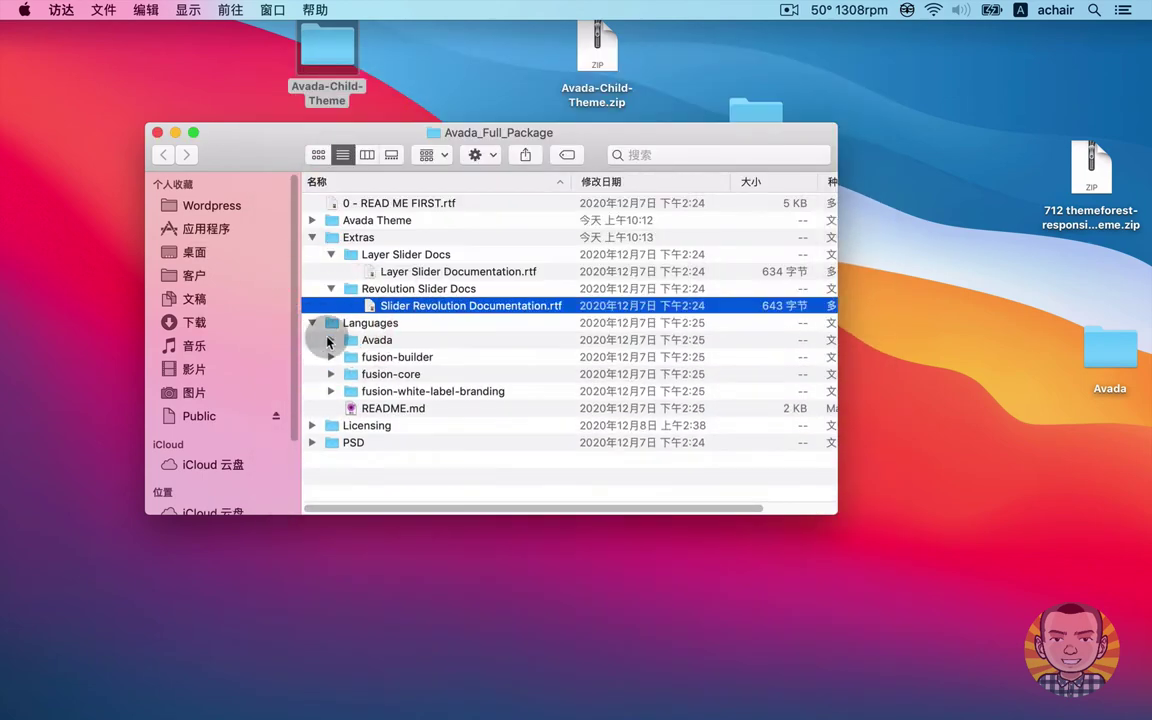
click(372, 340)
click(415, 358)
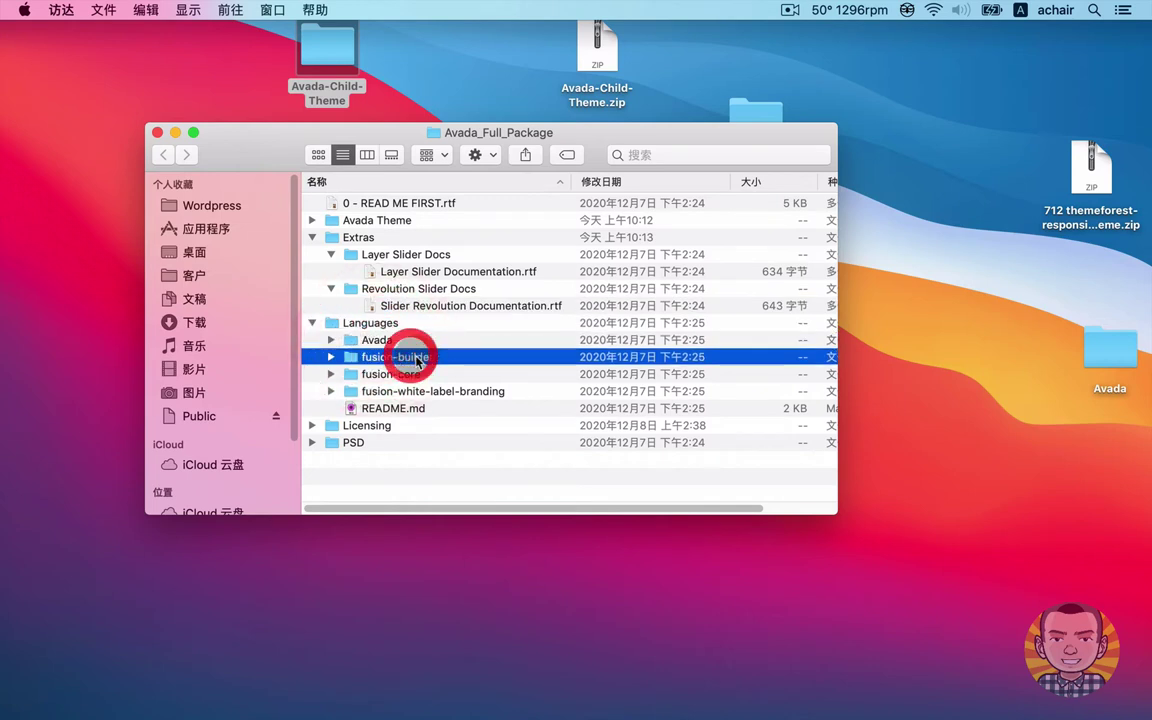
click(402, 375)
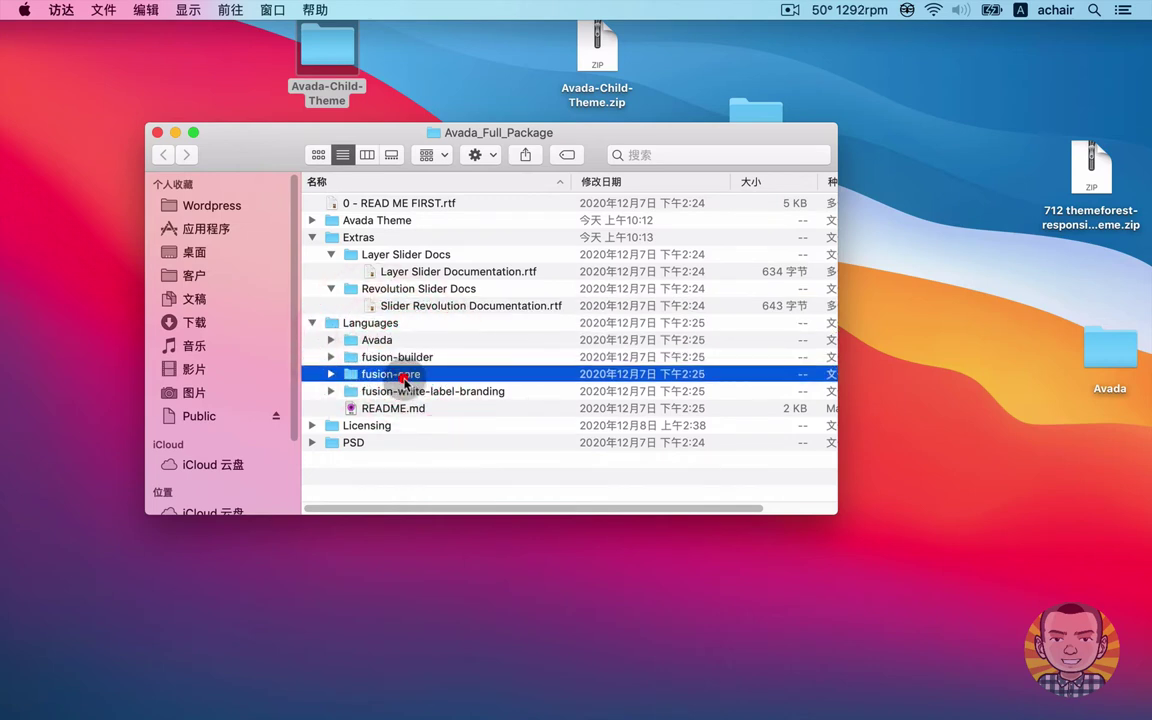
click(418, 393)
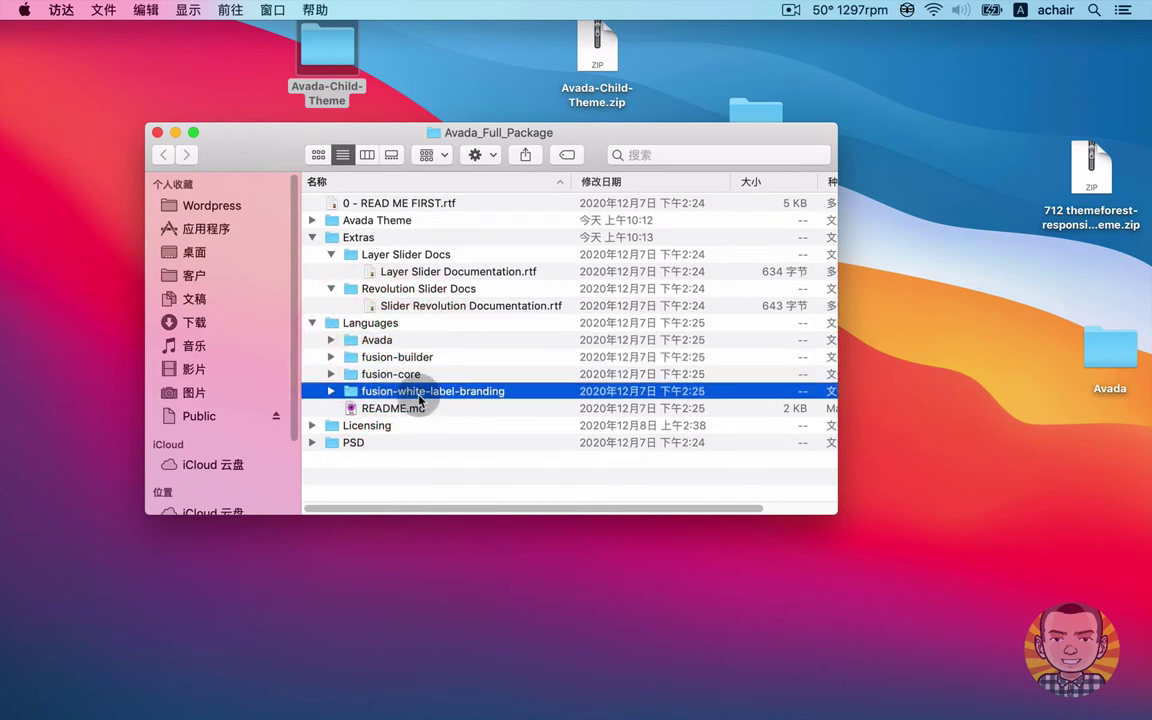
Look through the .mo and .po translation files in the Avada language subfolder, then collapse the Languages folder.
click(377, 341)
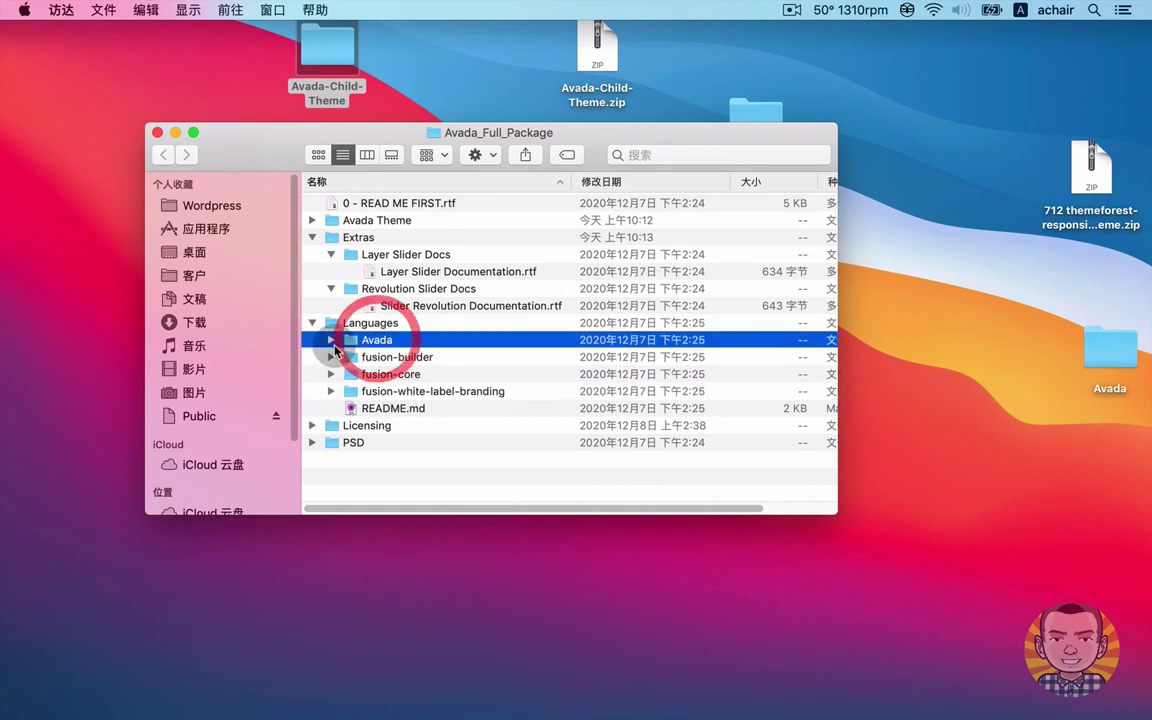
click(331, 340)
scroll(483, 383, down, 5)
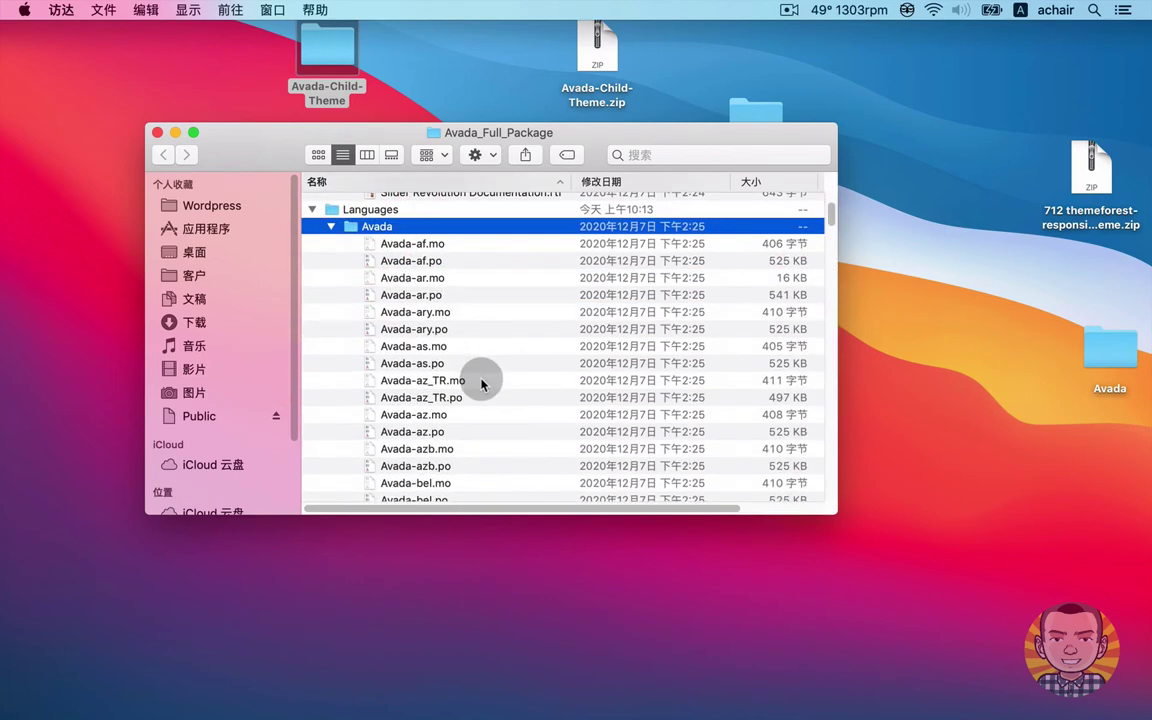
scroll(481, 384, down, 8)
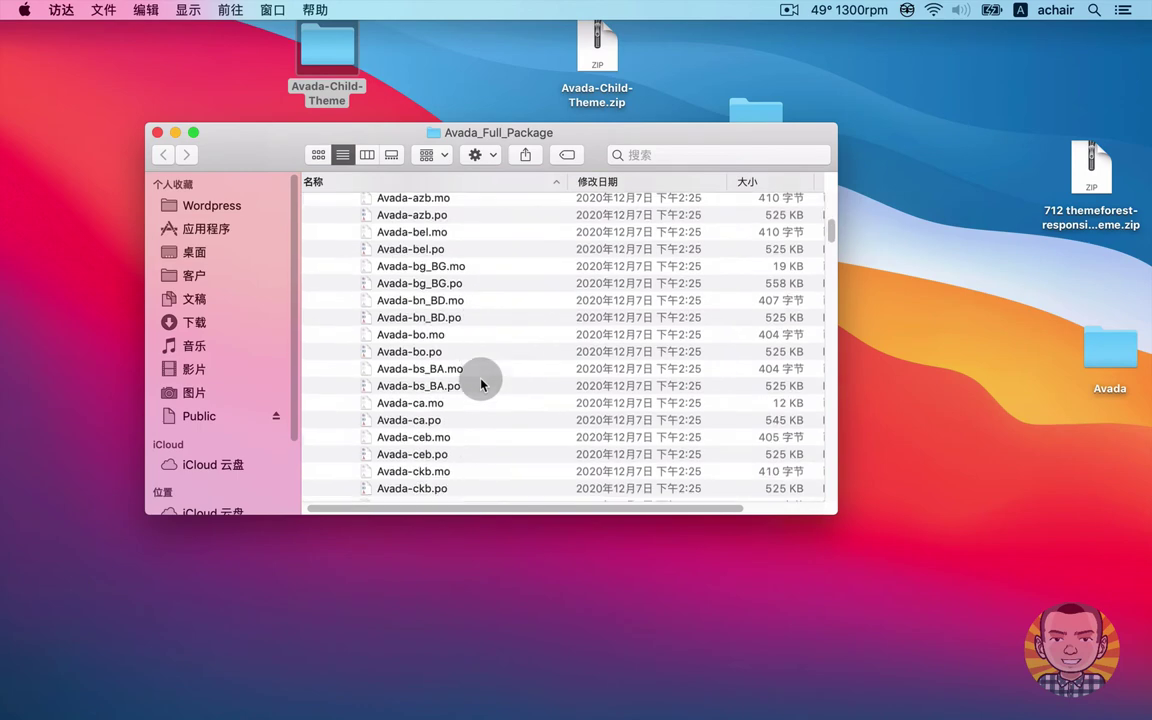
scroll(481, 384, down, 12)
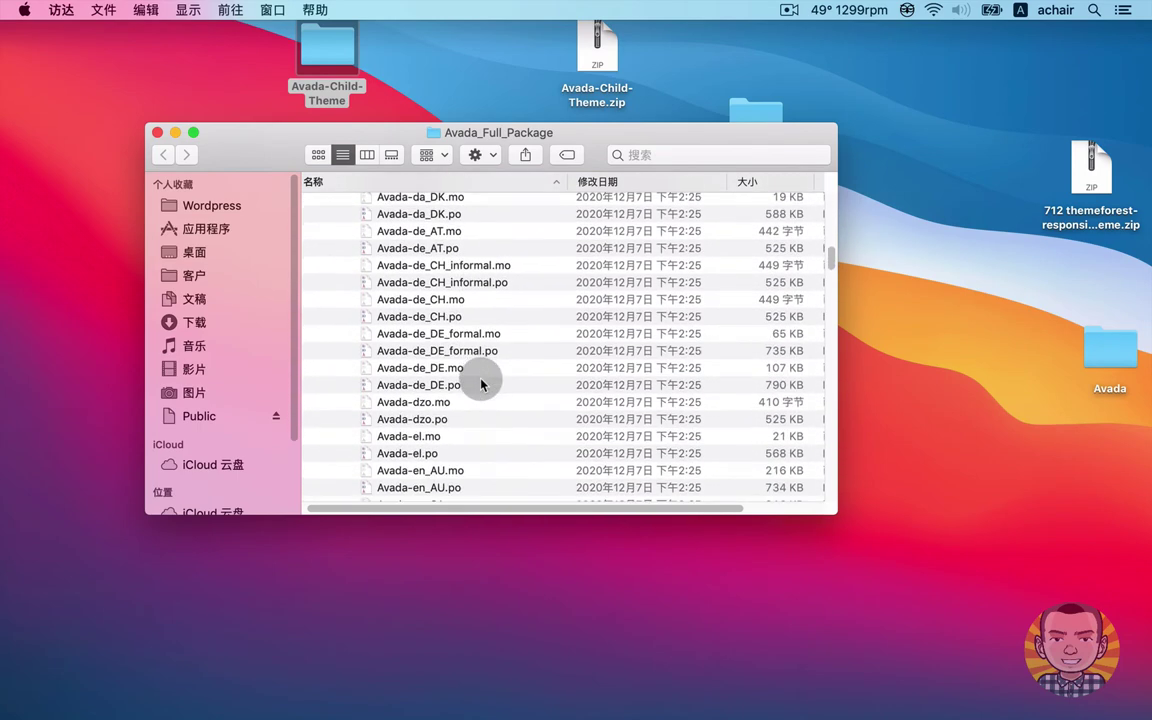
scroll(483, 383, down, 13)
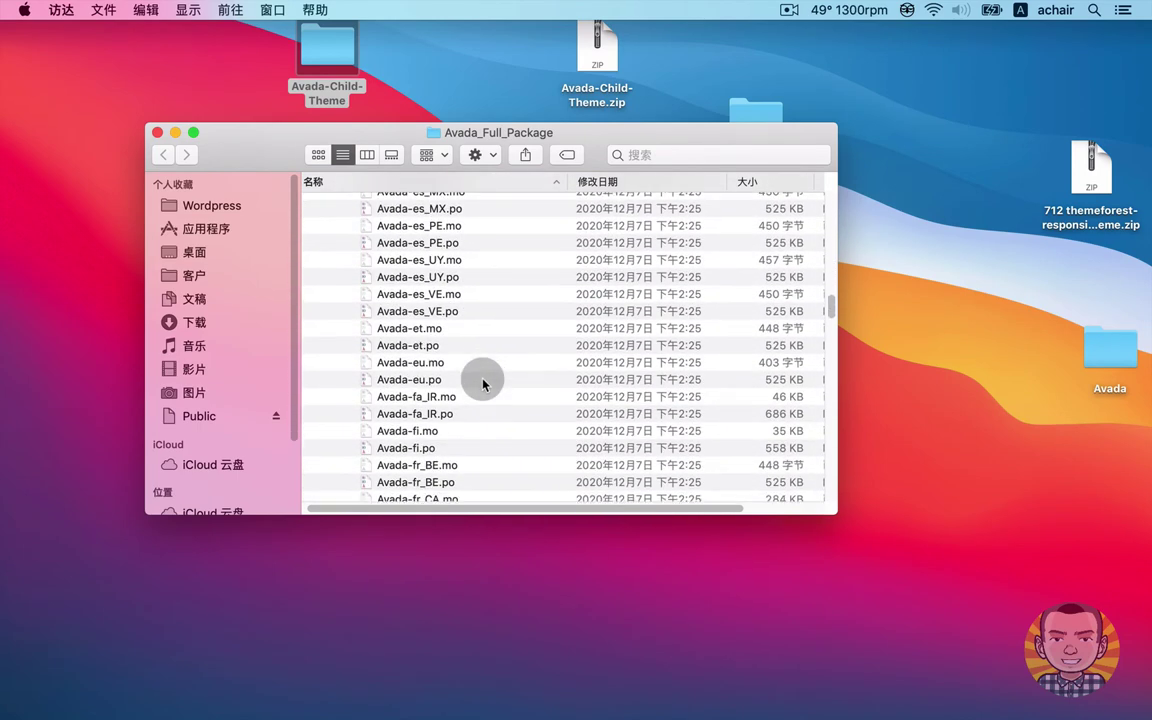
scroll(483, 383, down, 7)
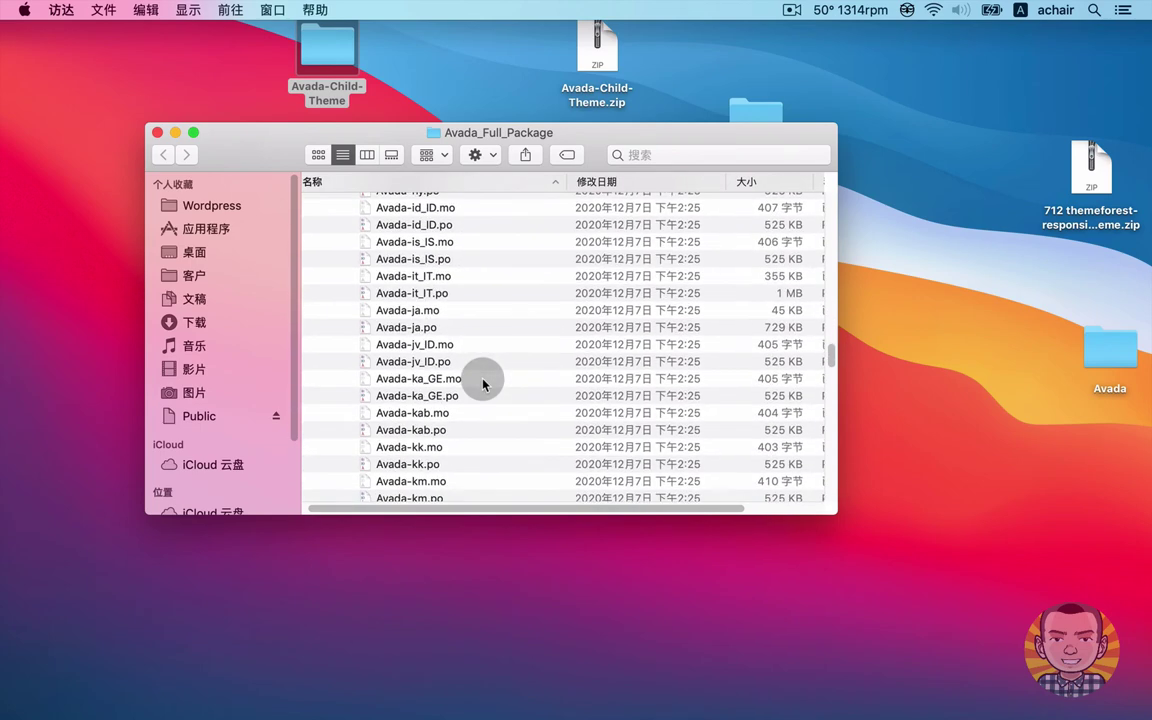
scroll(483, 384, down, 20)
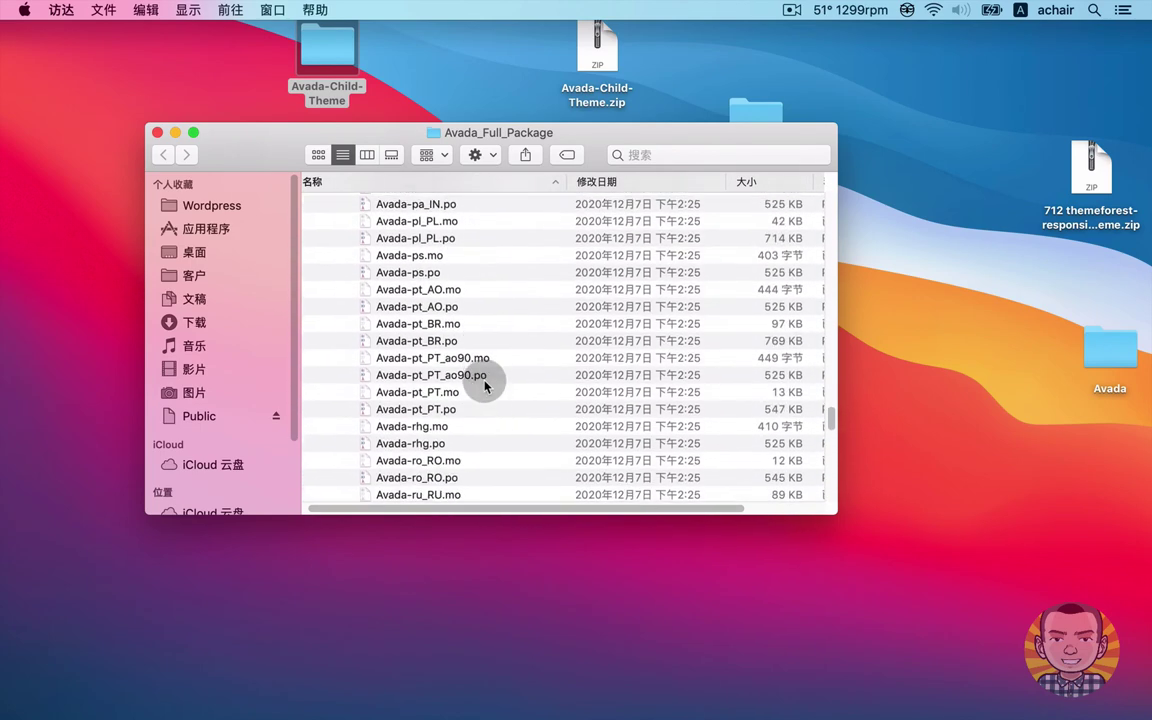
scroll(420, 370, up, 20)
click(311, 322)
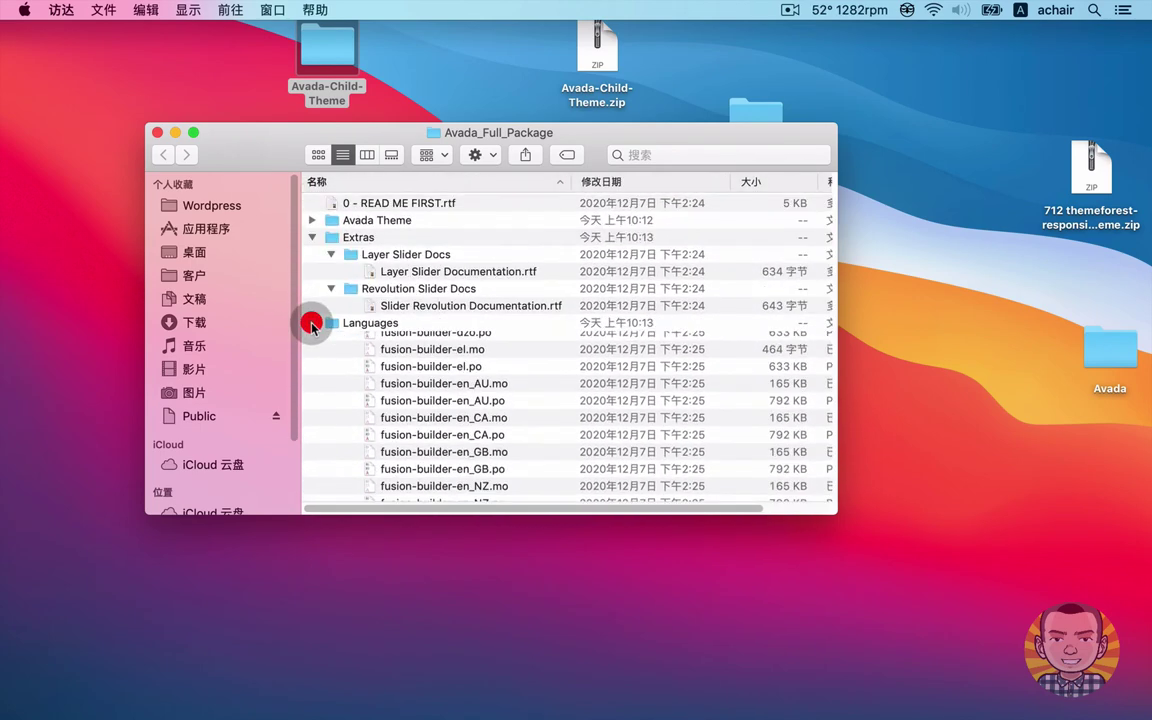
Check the license files inside the Licensing folder, including GPL.txt, and collapse the folder again.
click(311, 340)
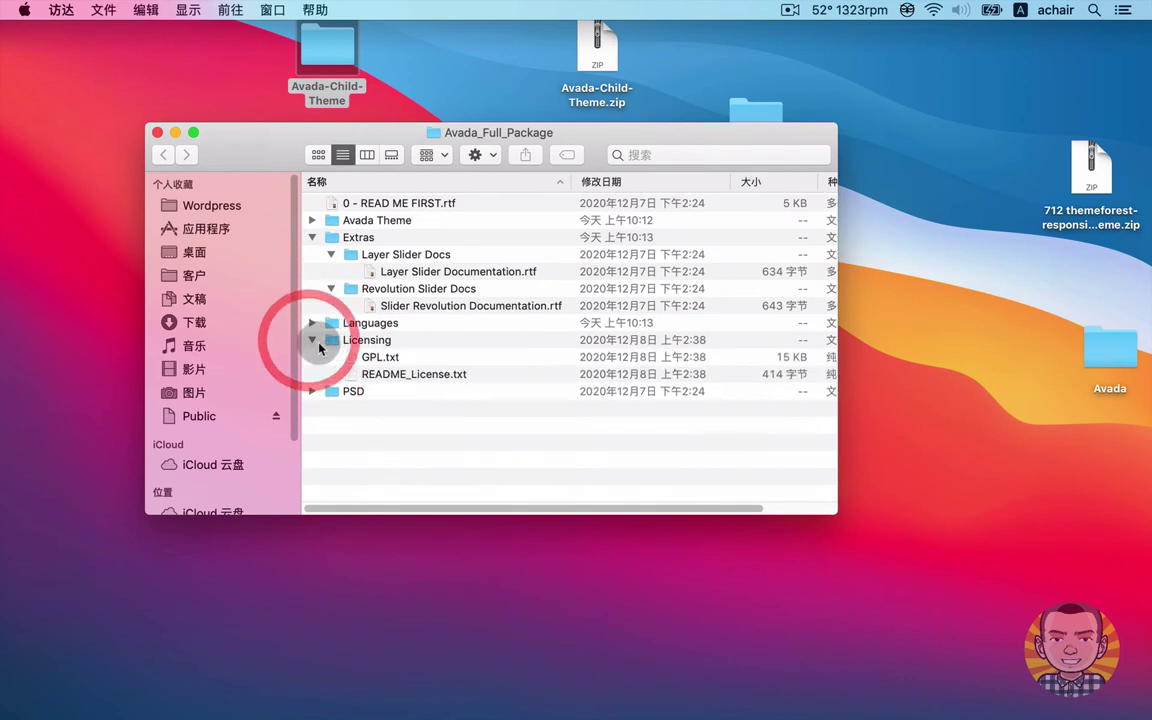
click(388, 358)
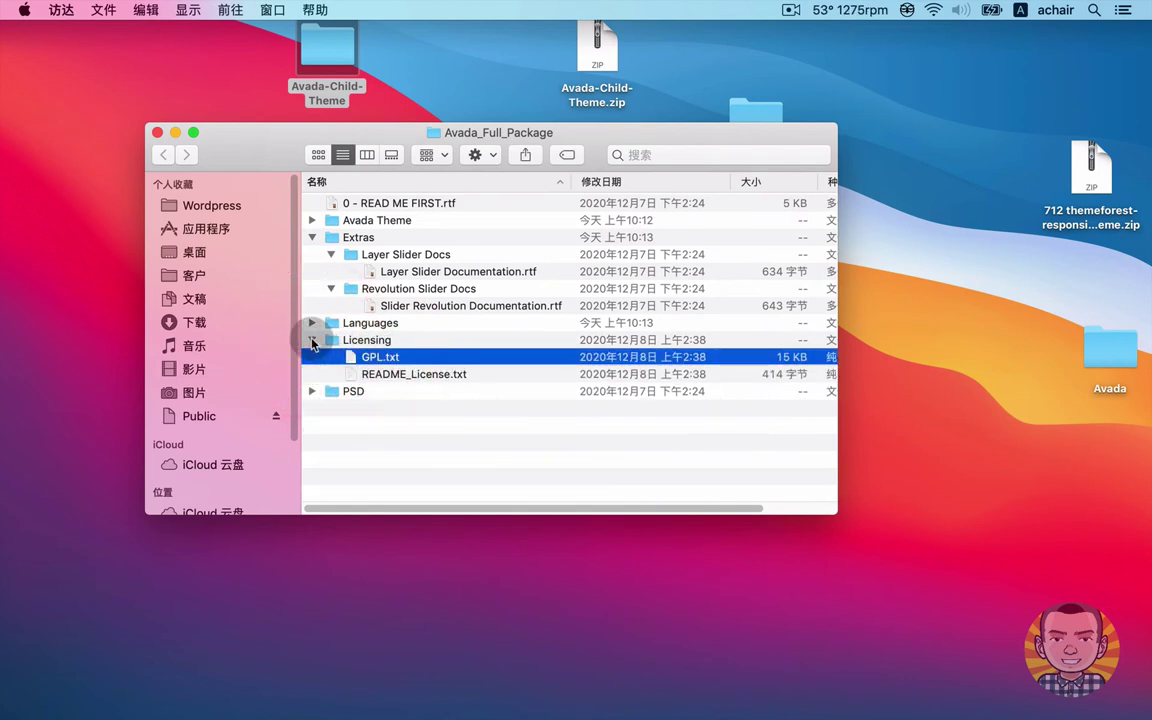
click(312, 340)
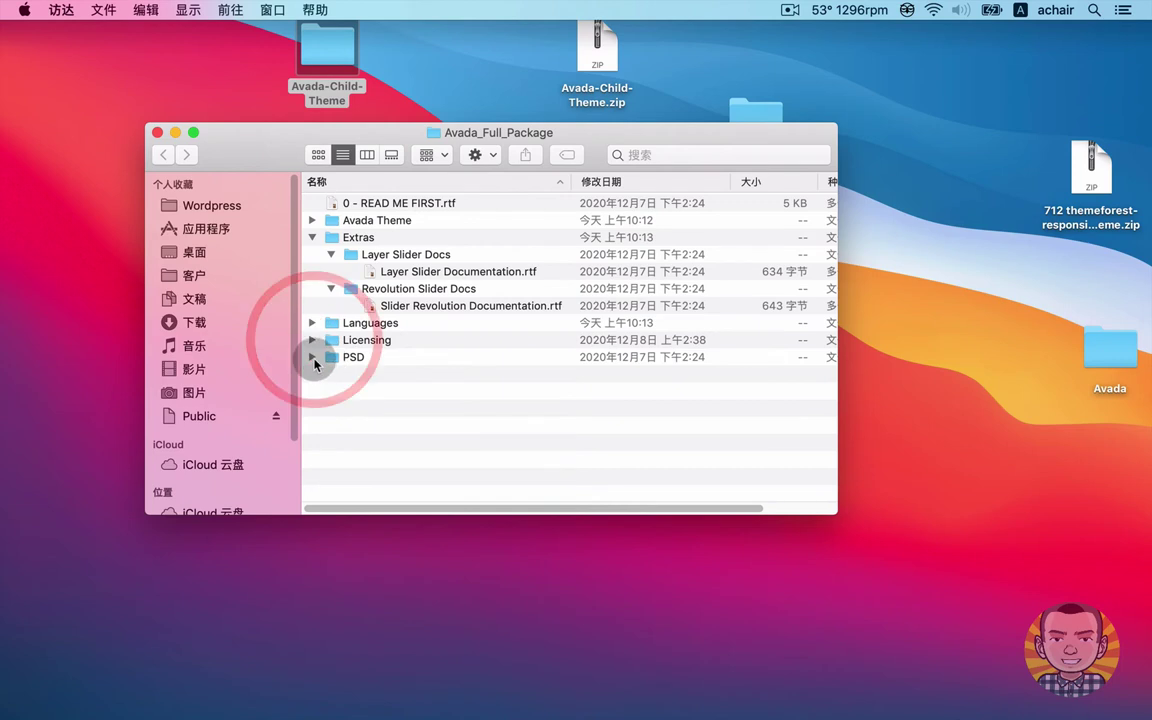
Expand the package's PSD folder and extract psd.zip.
click(312, 357)
click(357, 362)
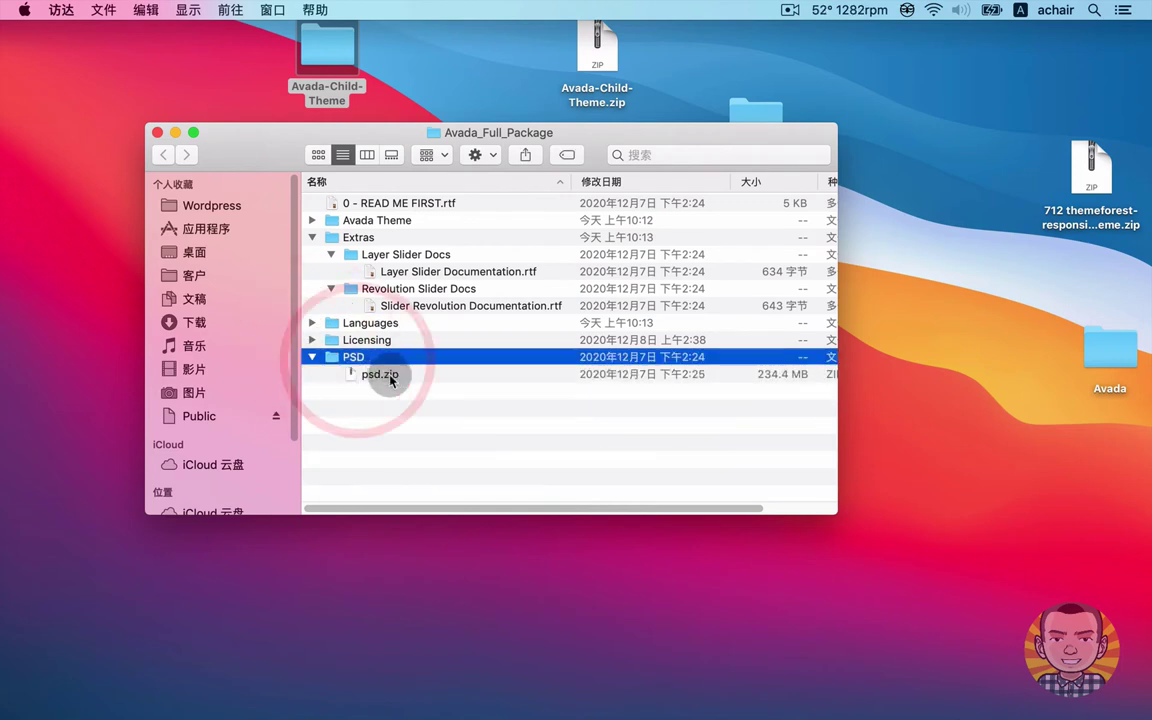
click(380, 376)
click(382, 386)
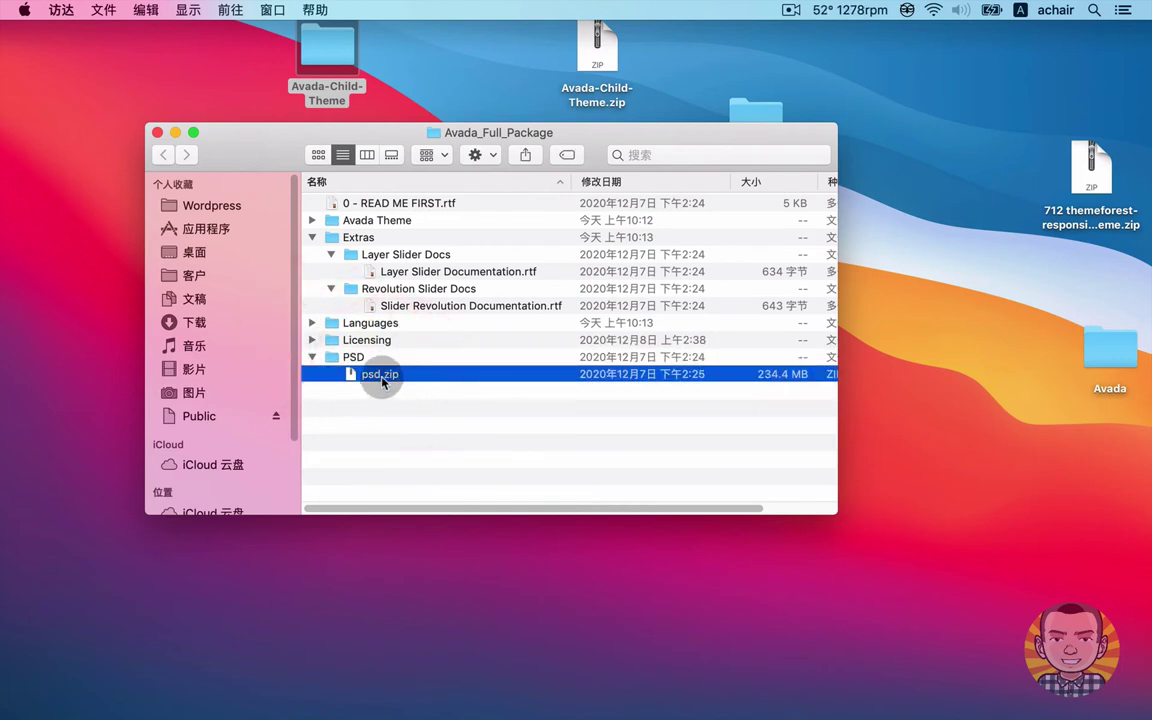
double_click(382, 382)
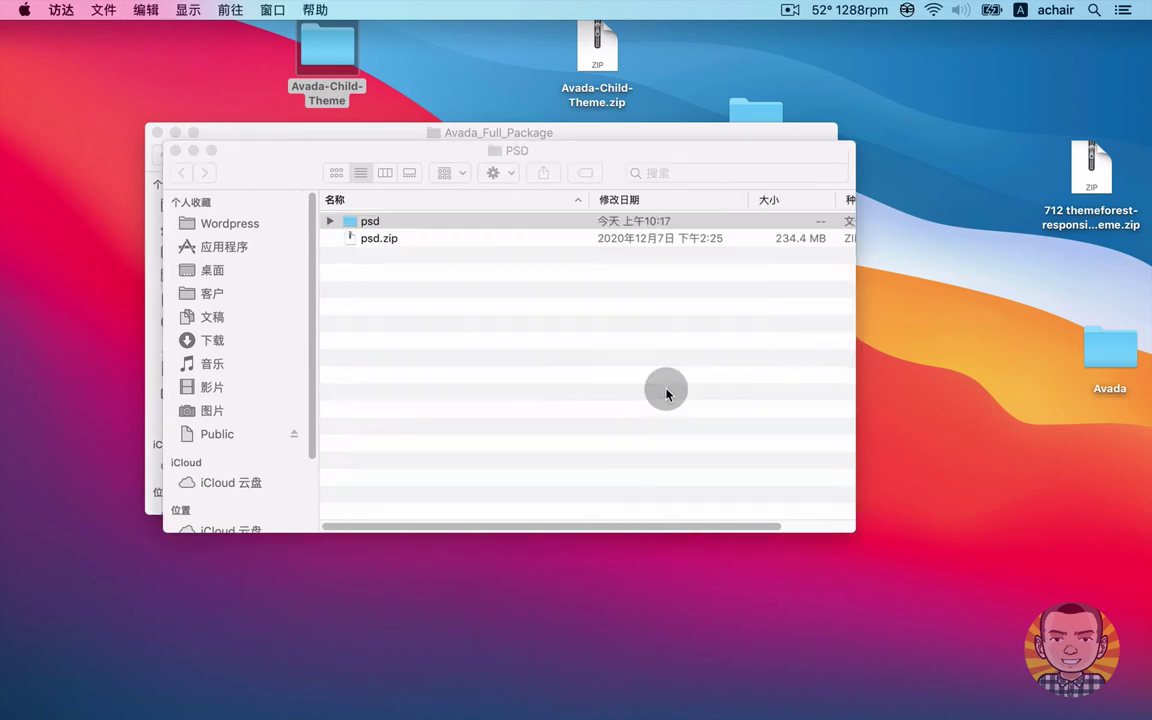
Expand the extracted psd folder and look through its list of Photoshop files down to the end.
click(331, 222)
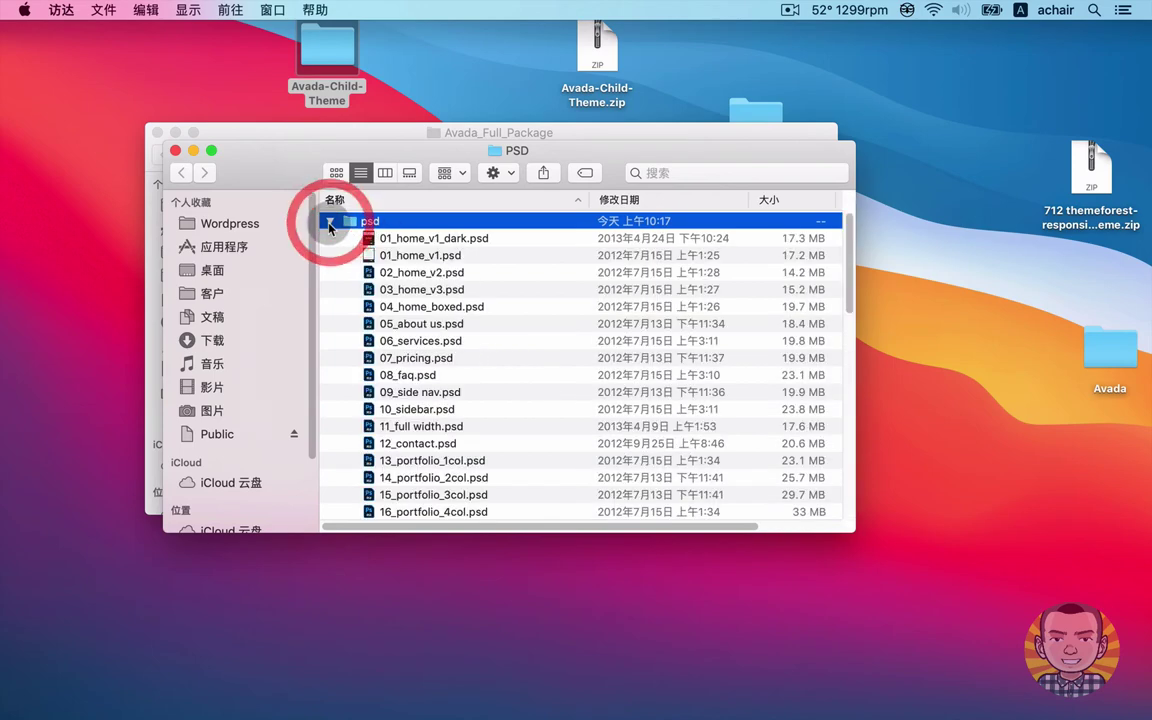
click(470, 239)
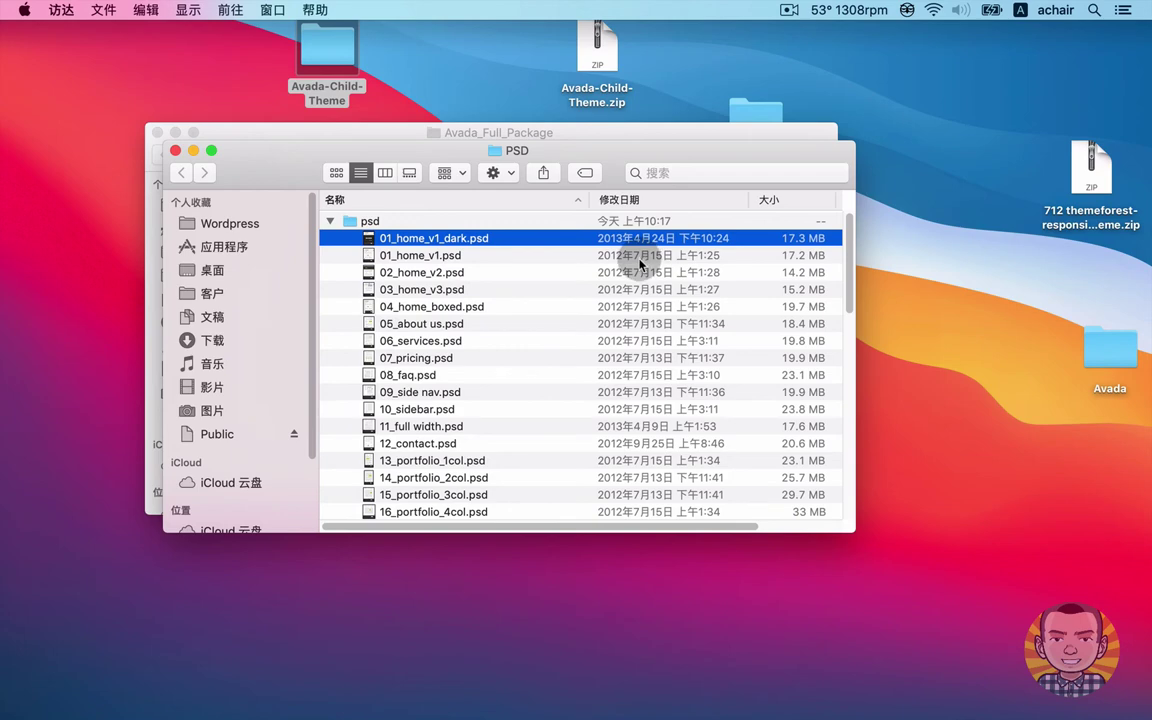
scroll(640, 262, down, 5)
scroll(635, 272, down, 10)
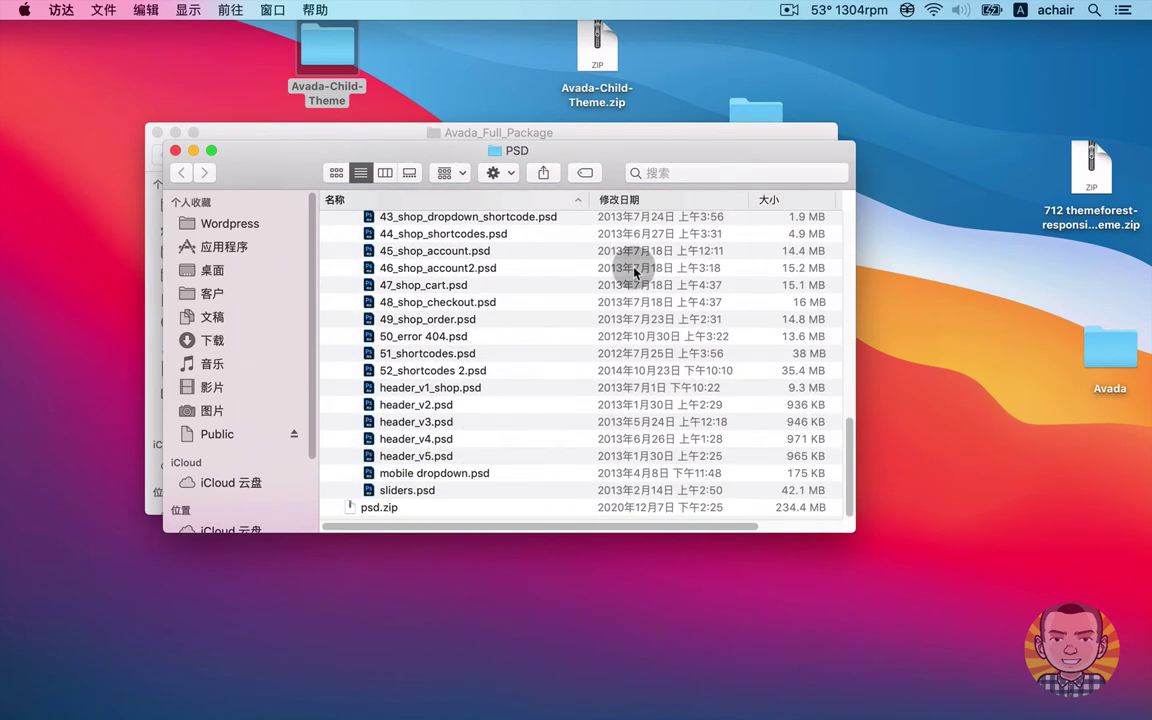
Preview the PSD page designs one after another from 51_shortcodes.psd back to 38_blog_single post.psd, then close the preview.
click(455, 357)
key(space)
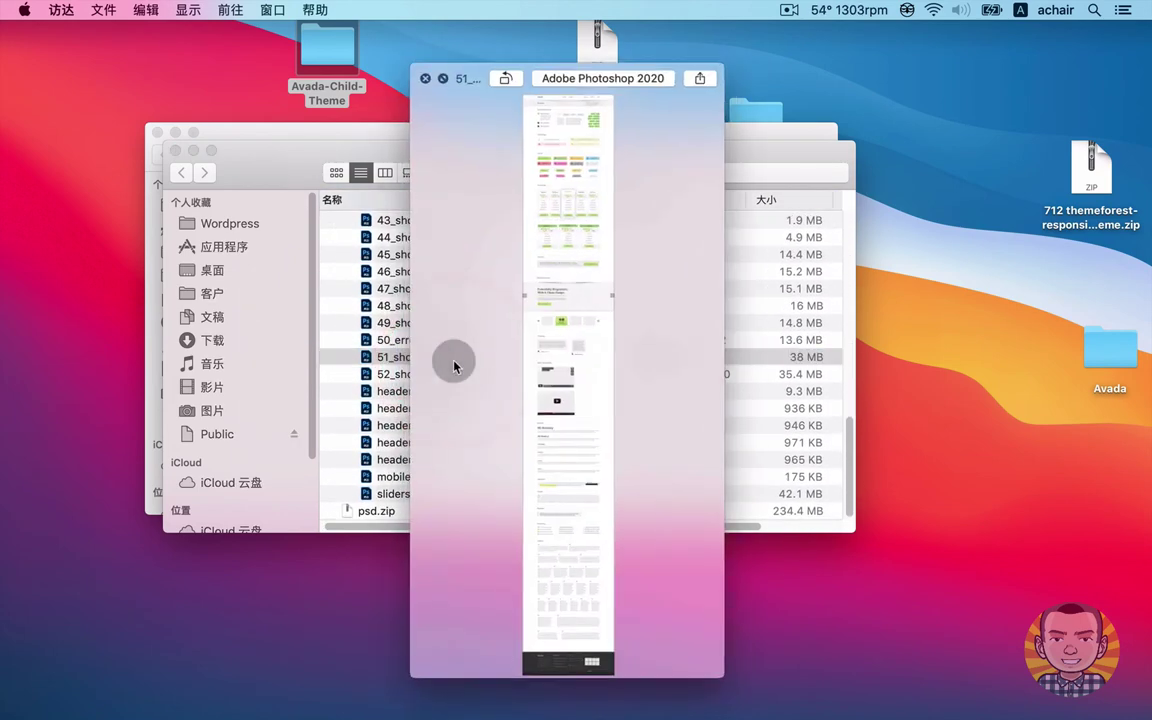
key(Up)
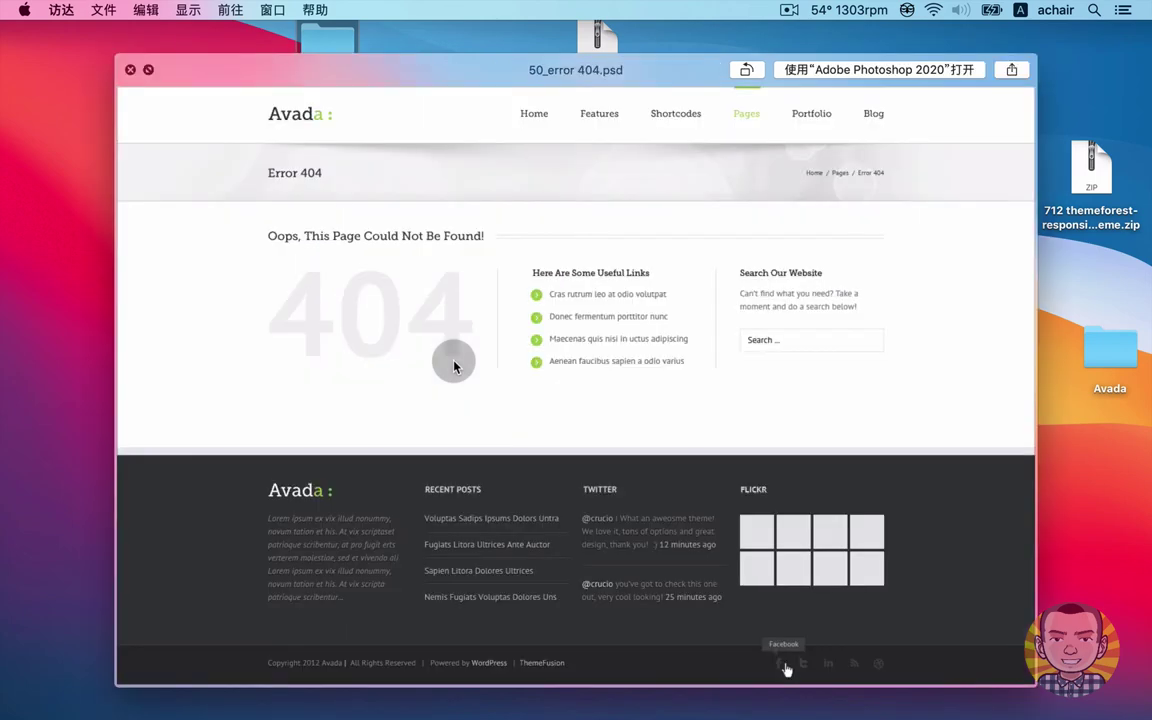
key(Up)
key(Up)
key(Up)
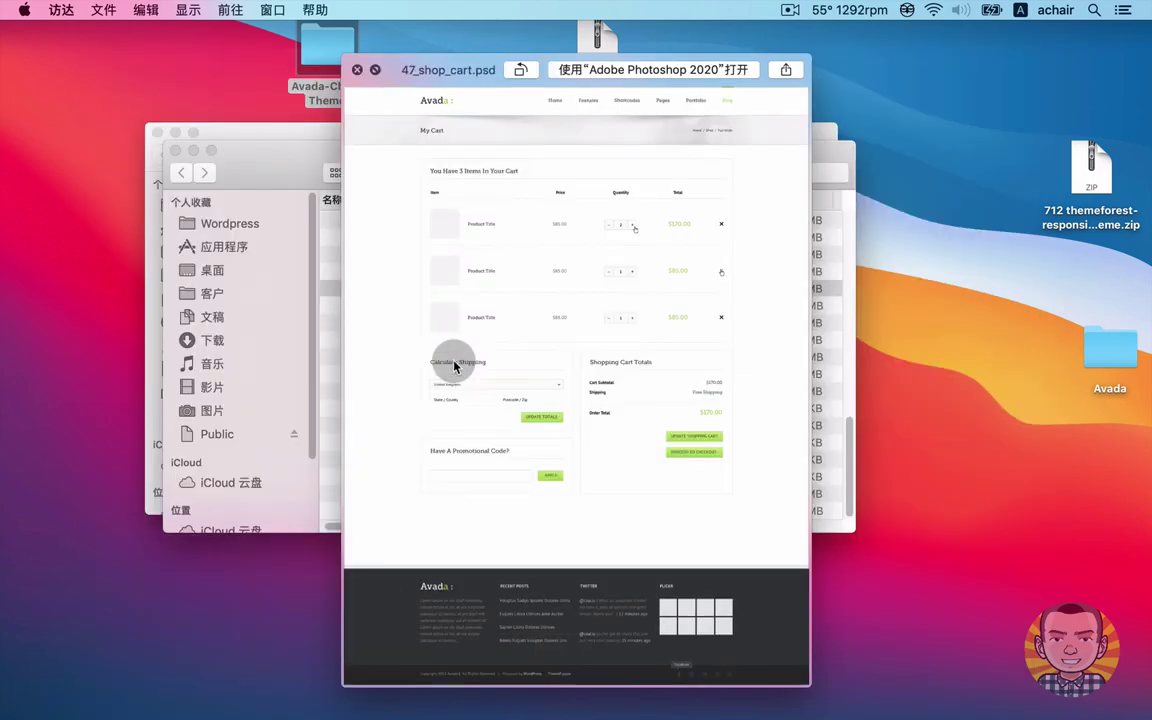
key(Up)
key(Up)
key(Up)
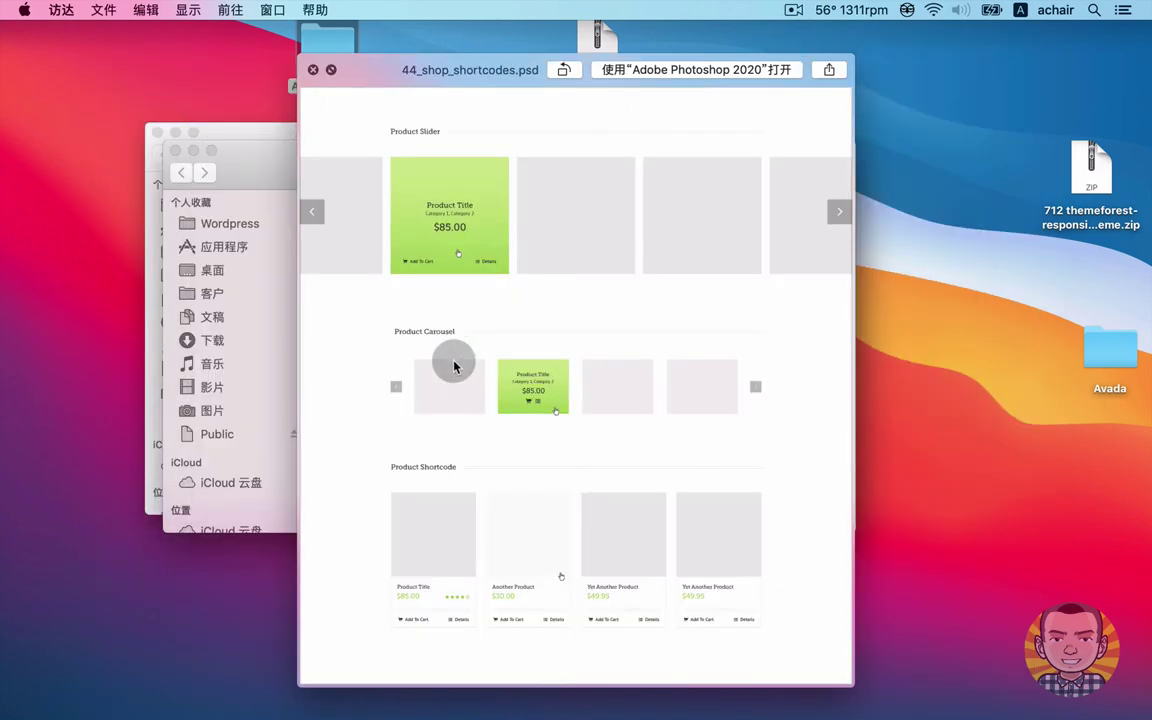
key(Up)
key(Up)
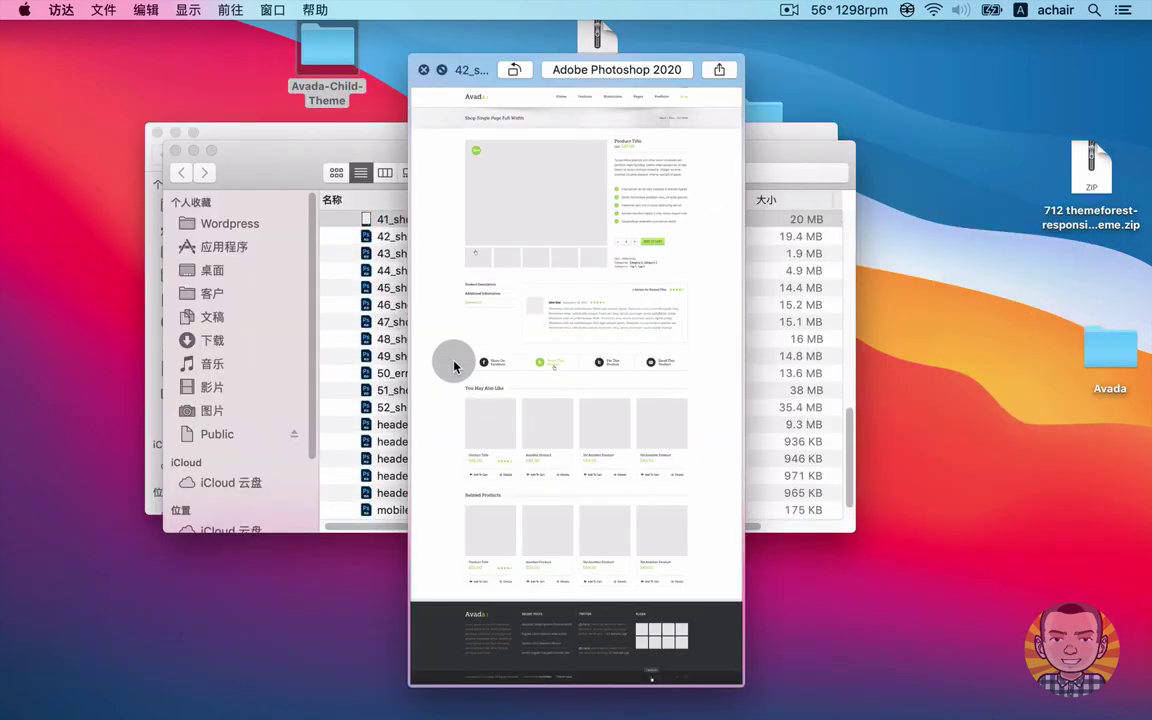
key(Up)
key(Up)
key(Up)
key(Up)
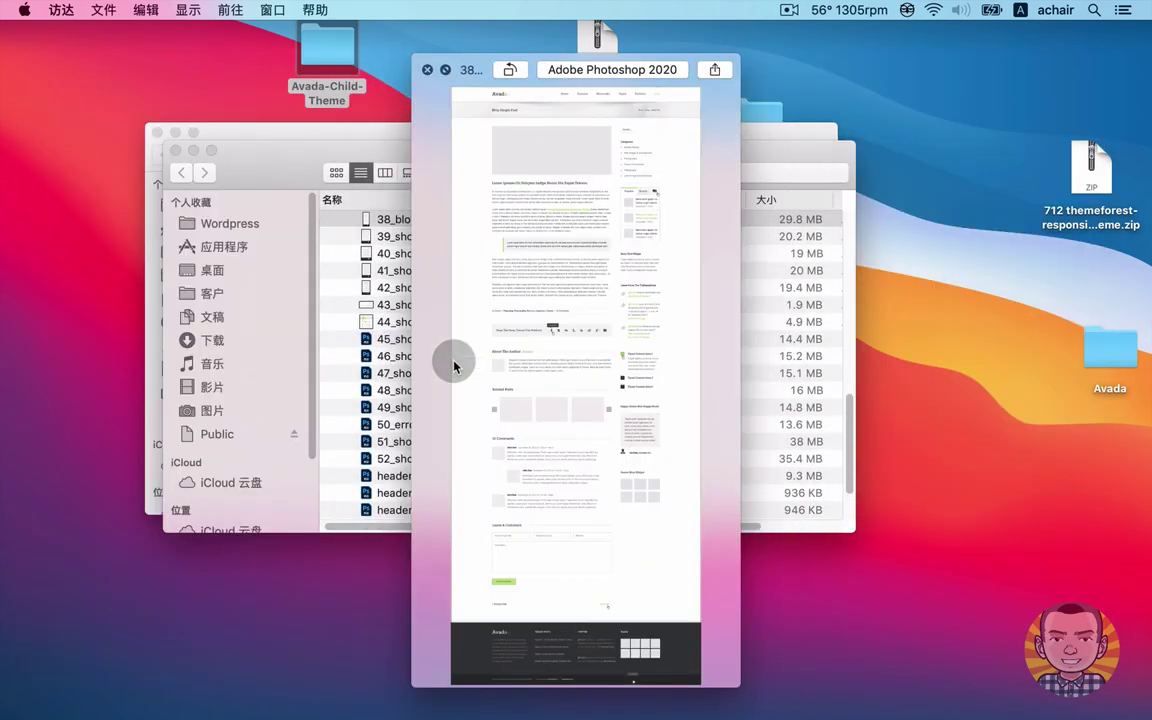
key(space)
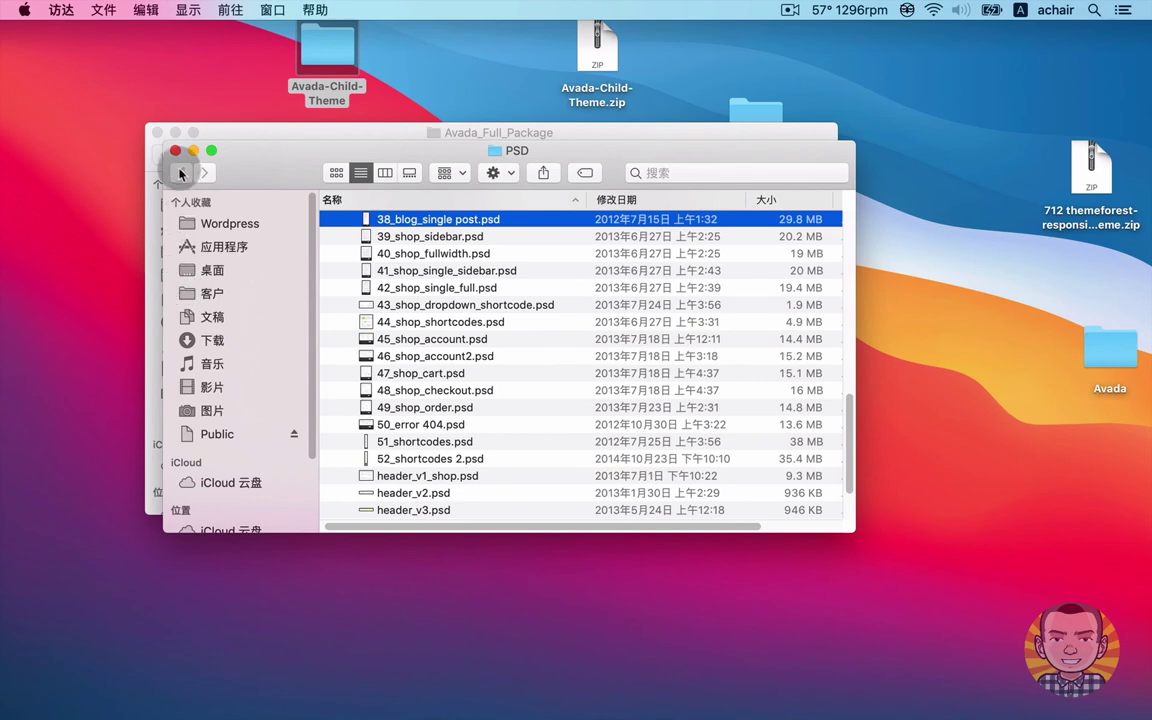
Close the PSD and Avada_Full_Package folder windows to clear the desktop.
click(175, 151)
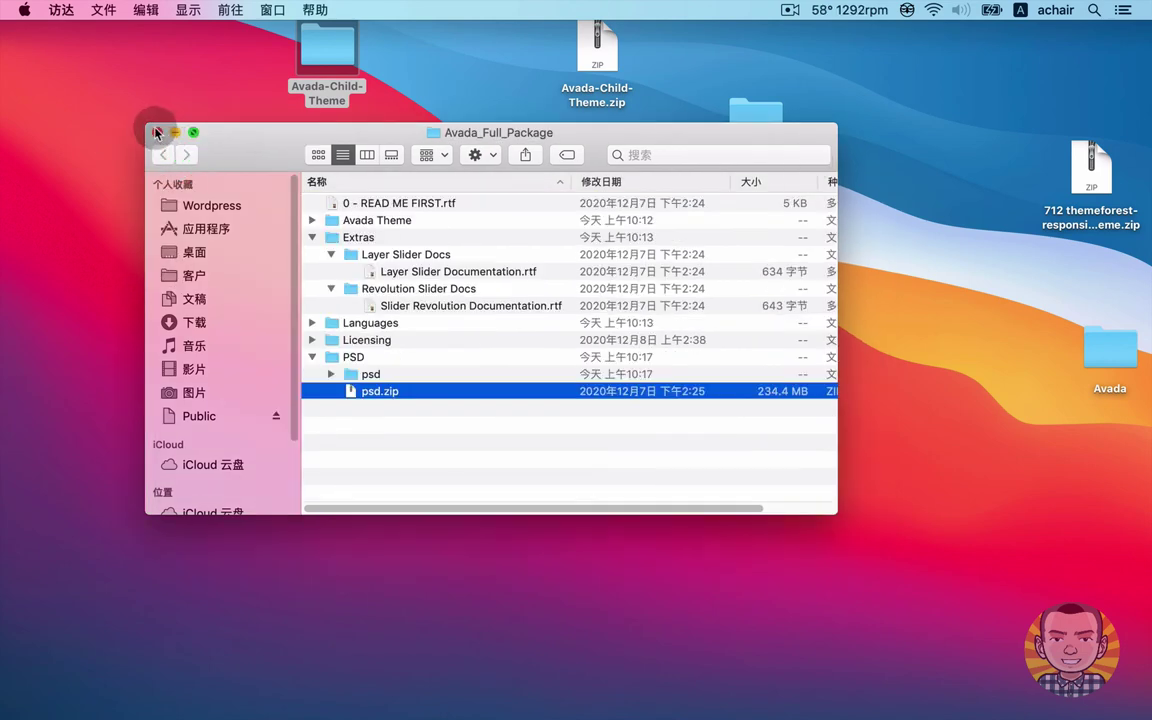
click(993, 128)
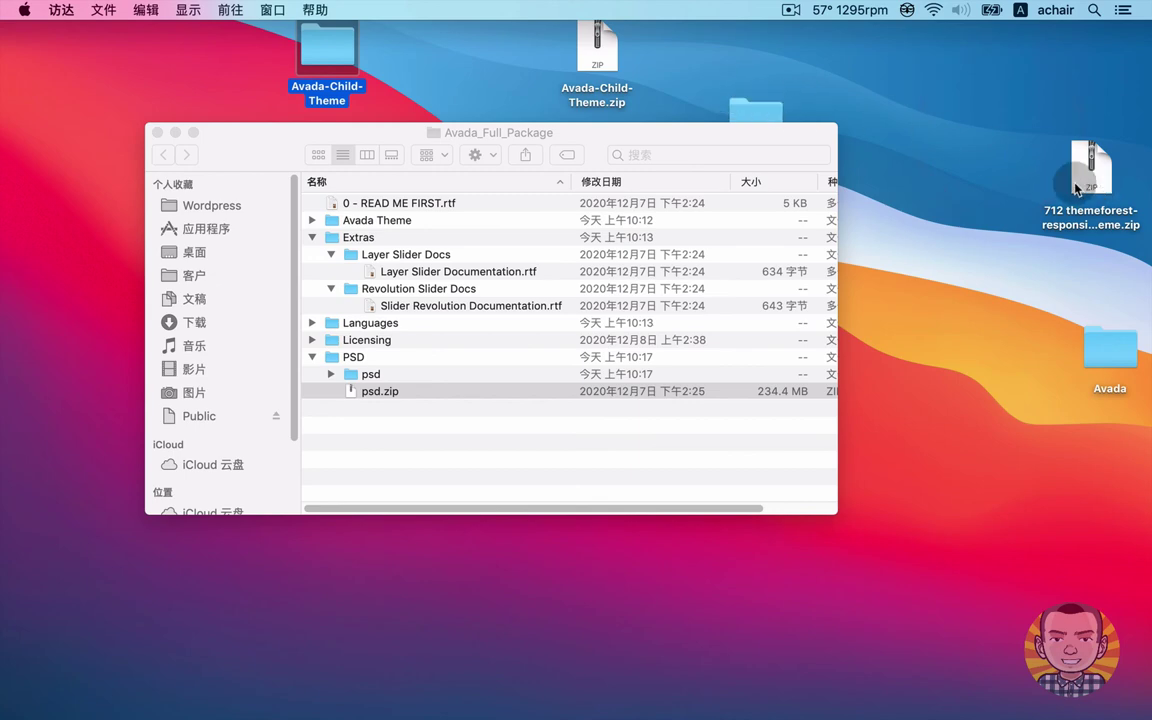
click(159, 133)
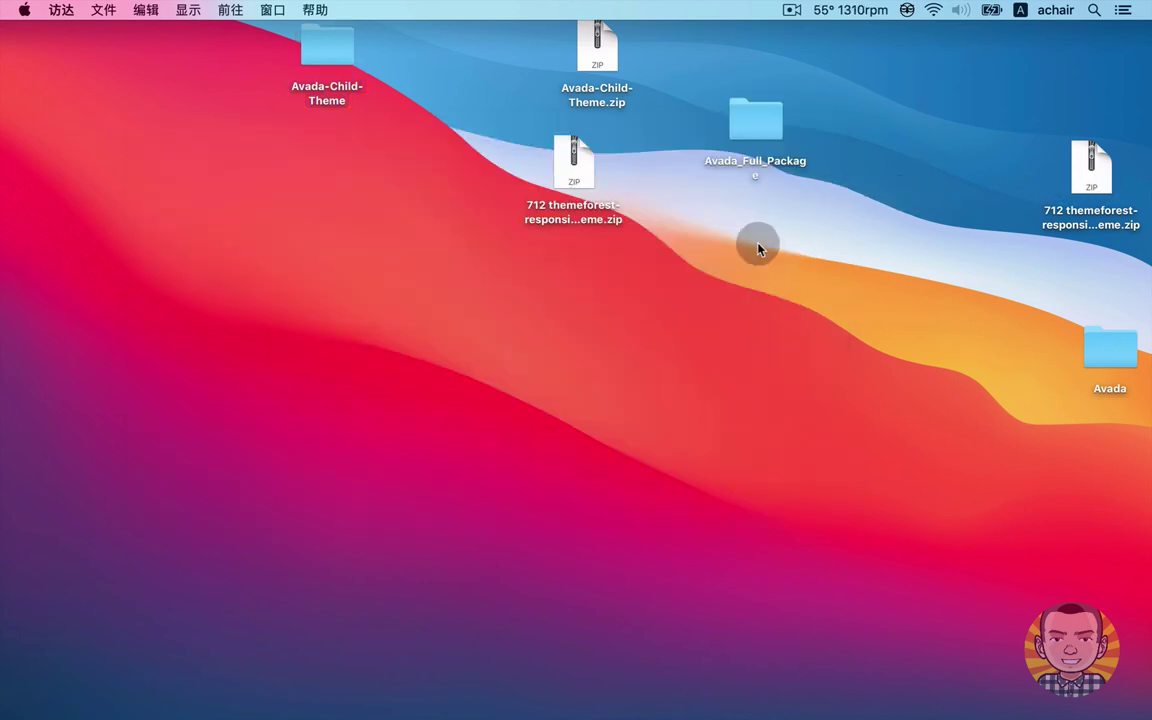
Move the two 712 themeforest zips to the open middle area of the desktop and minimize the theme-fusion.com browser window.
drag(573, 175, 350, 280)
drag(1098, 218, 622, 334)
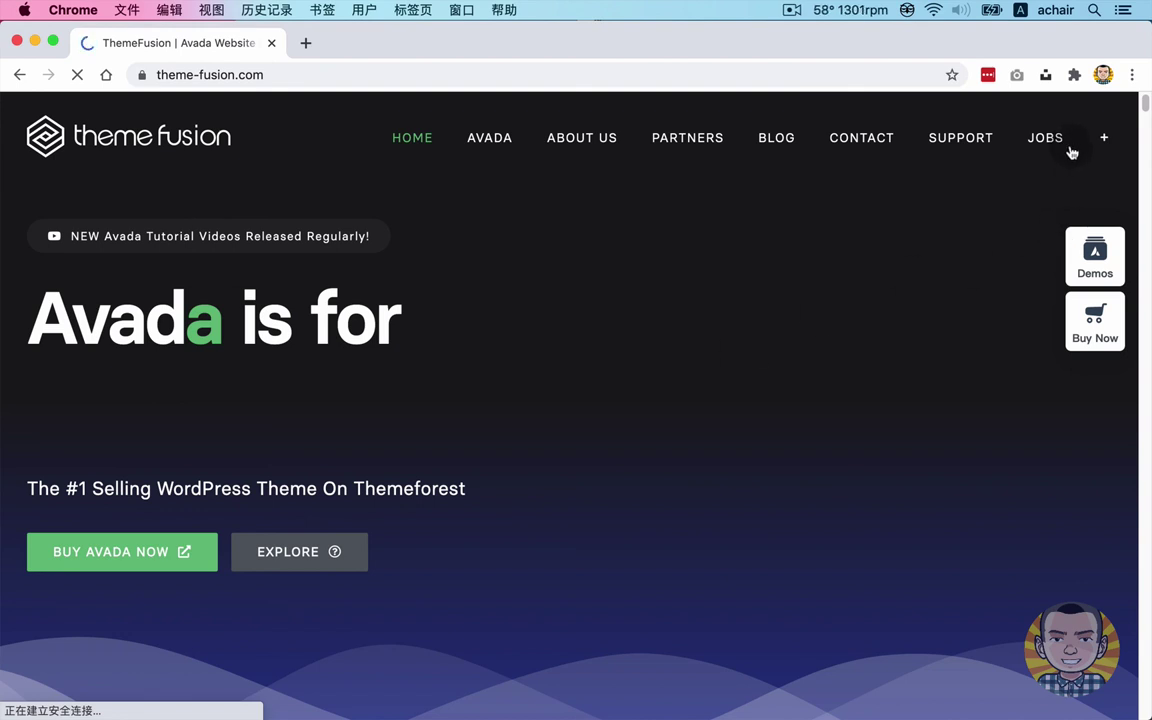
click(35, 41)
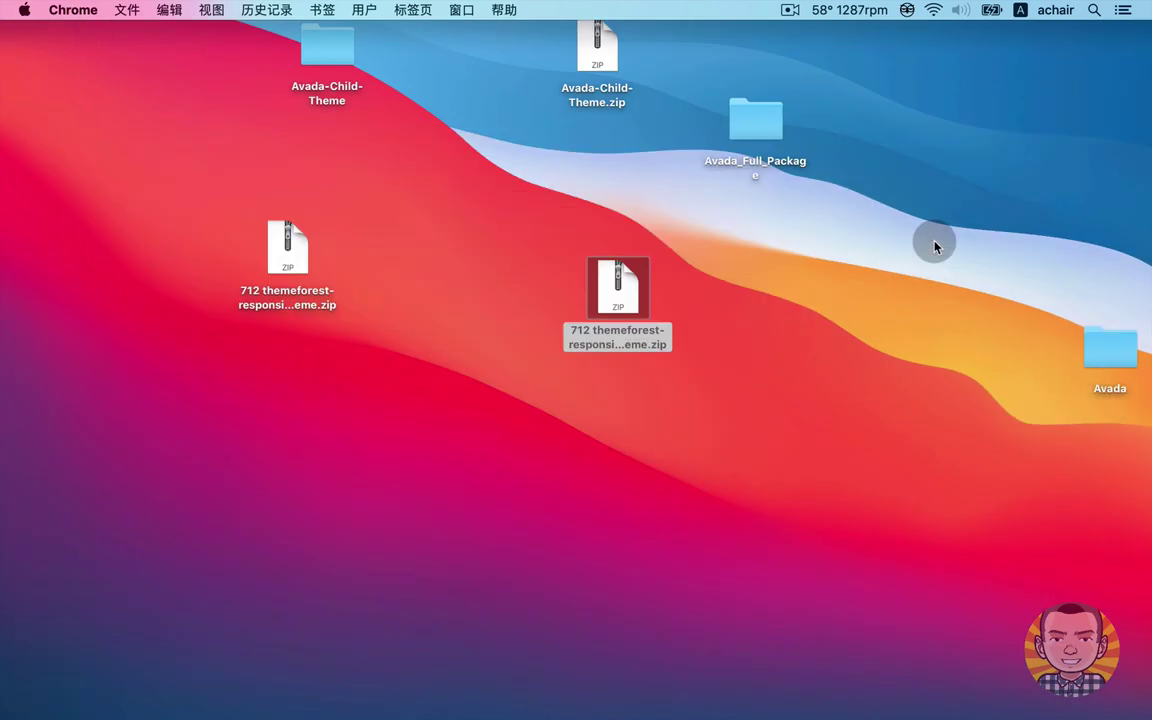